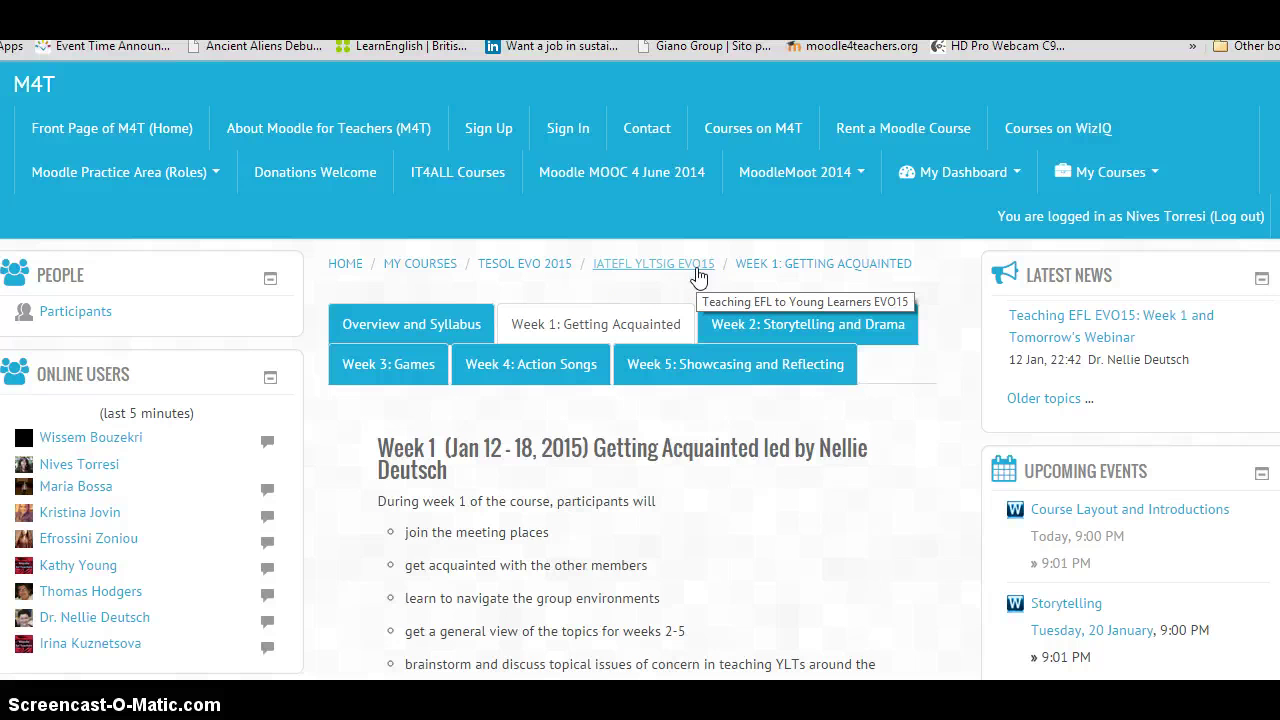
- Open your own profile page via My profile > View profile in the Navigation block
{"action": "left_click", "coordinate": [909, 535]}
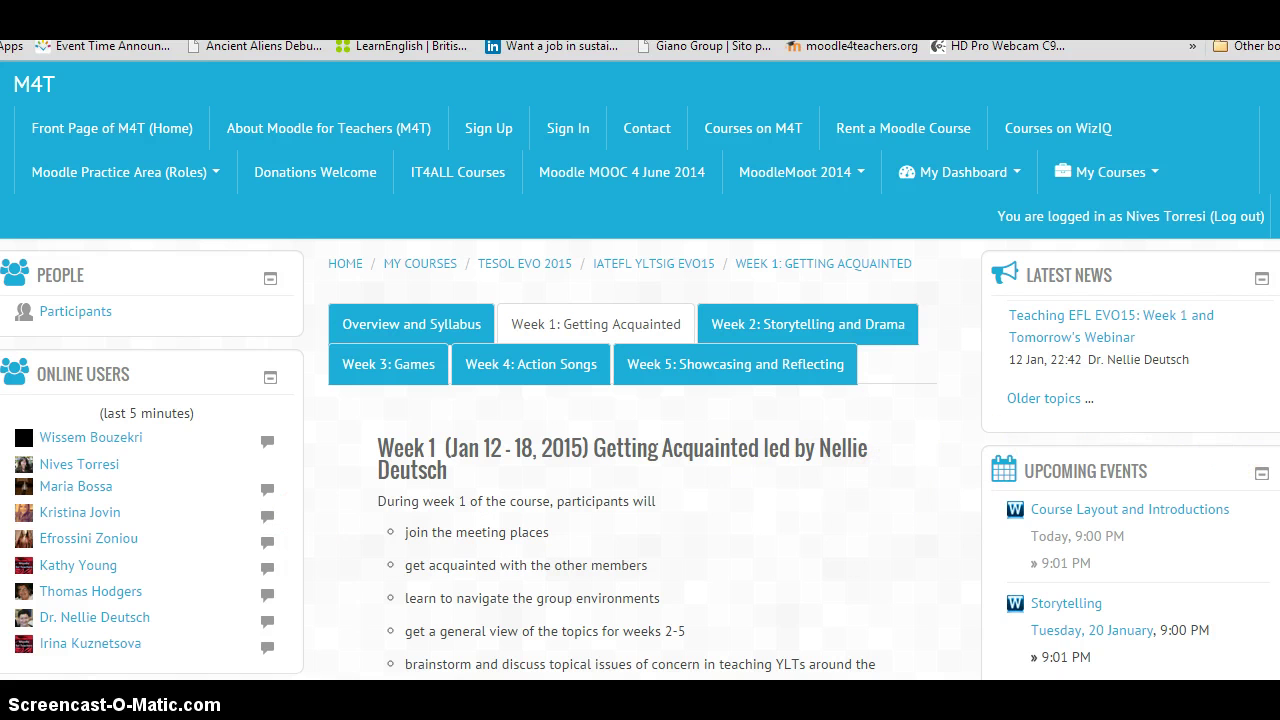
{"action": "scroll", "coordinate": [640, 400], "scroll_direction": "down", "scroll_amount": 2}
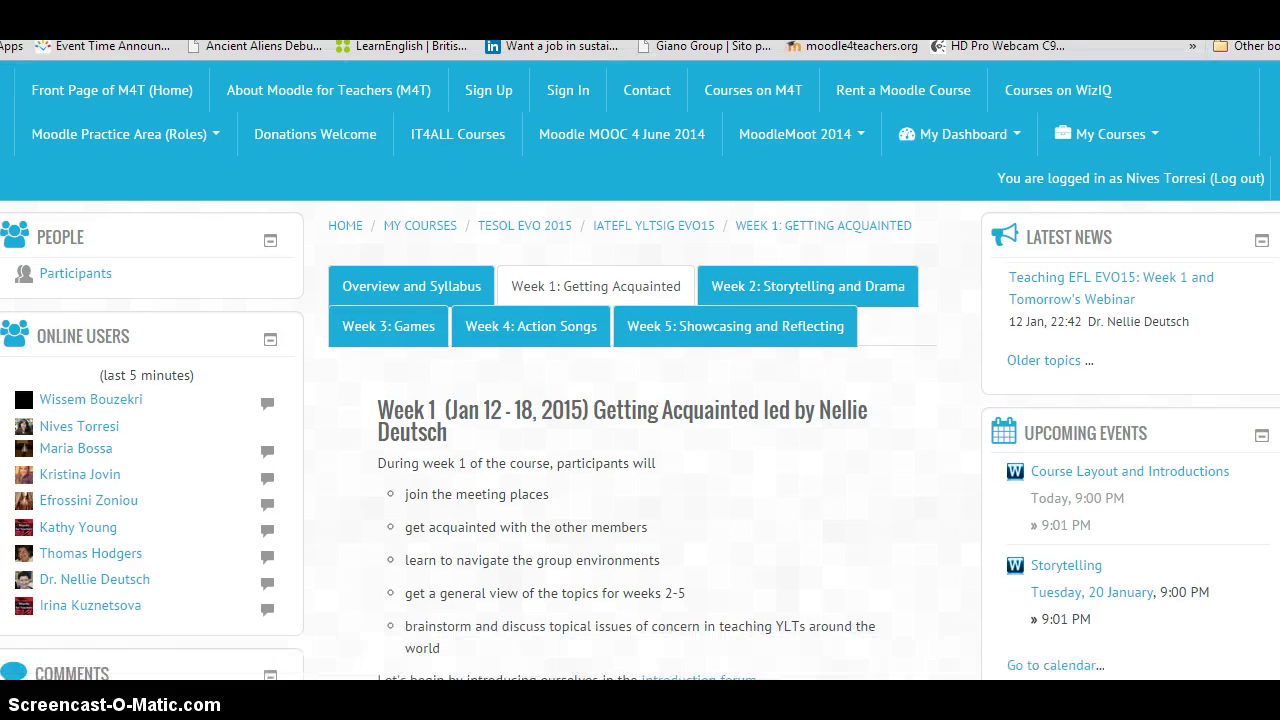
{"action": "scroll", "coordinate": [640, 400], "scroll_direction": "down", "scroll_amount": 5}
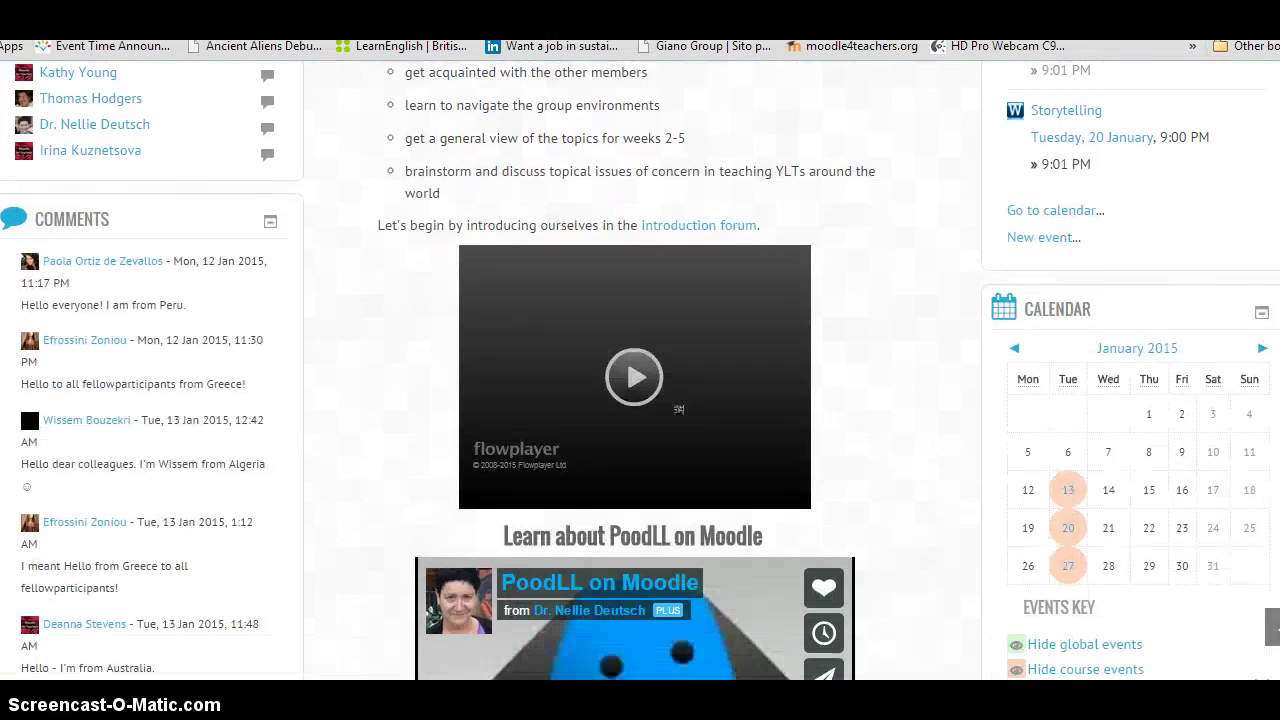
{"action": "scroll", "coordinate": [640, 400], "scroll_direction": "down", "scroll_amount": 5}
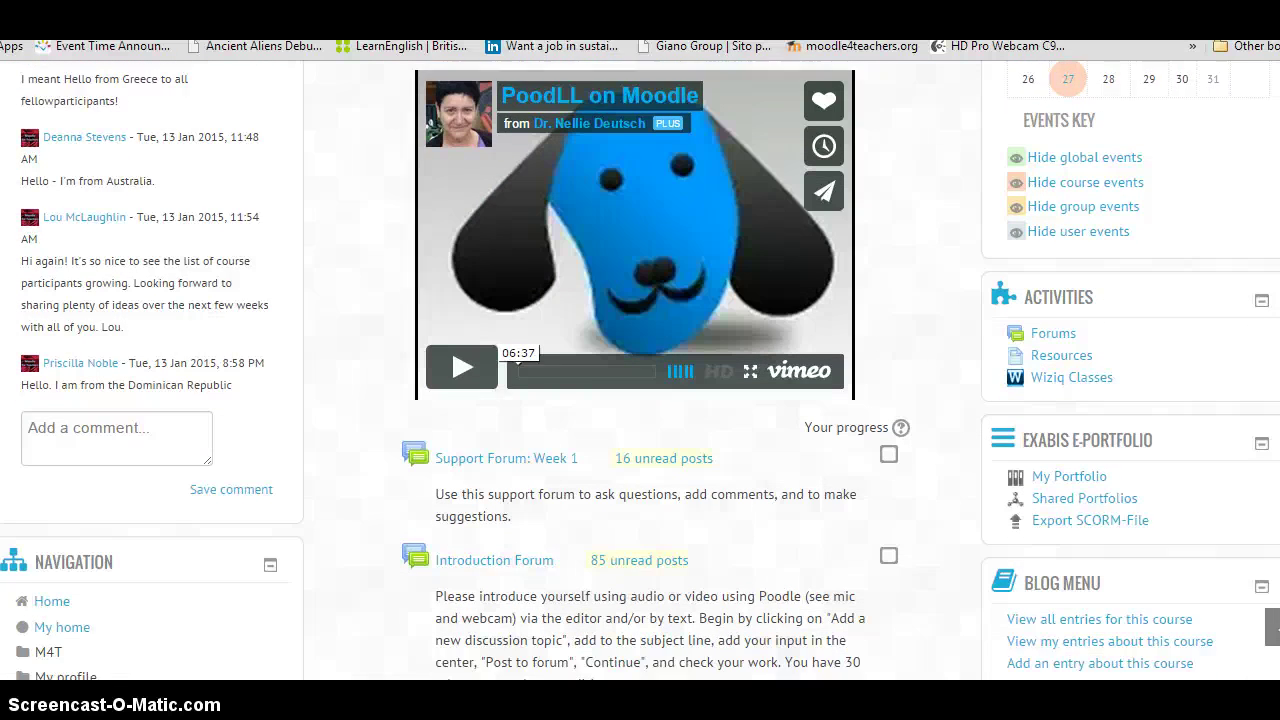
{"action": "scroll", "coordinate": [640, 400], "scroll_direction": "down", "scroll_amount": 1}
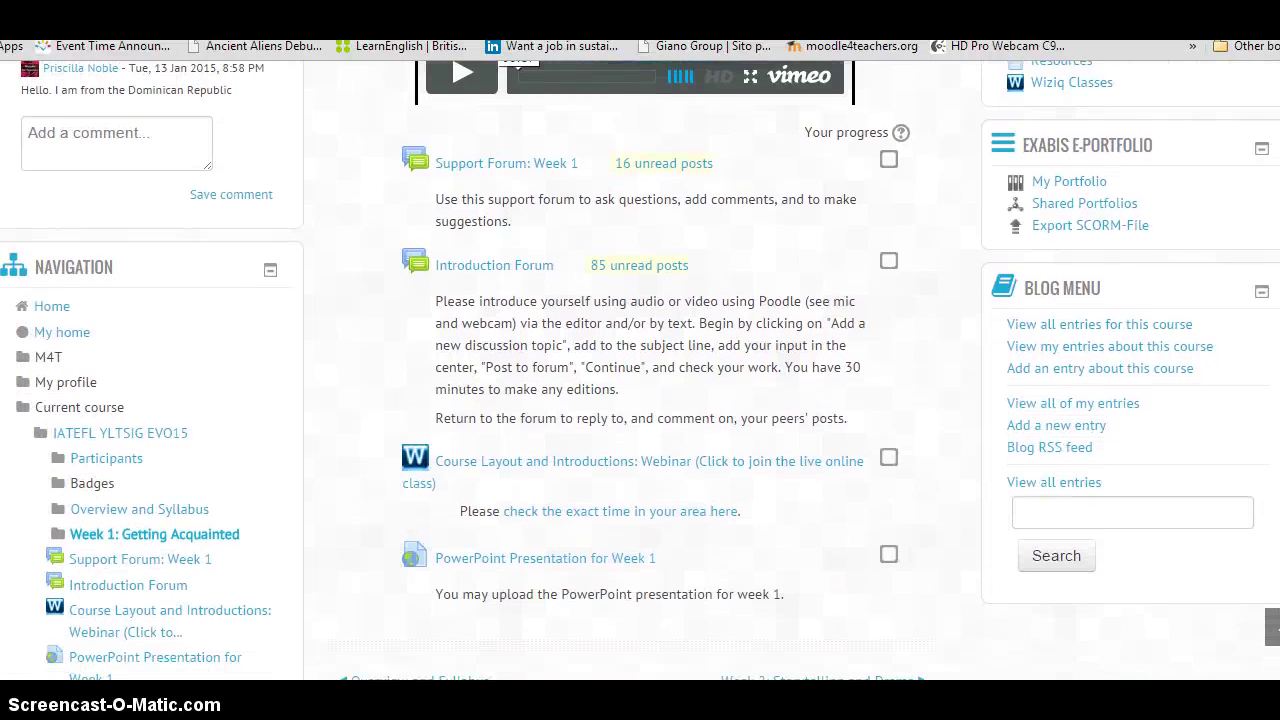
{"action": "scroll", "coordinate": [423, 485], "scroll_direction": "down", "scroll_amount": 1}
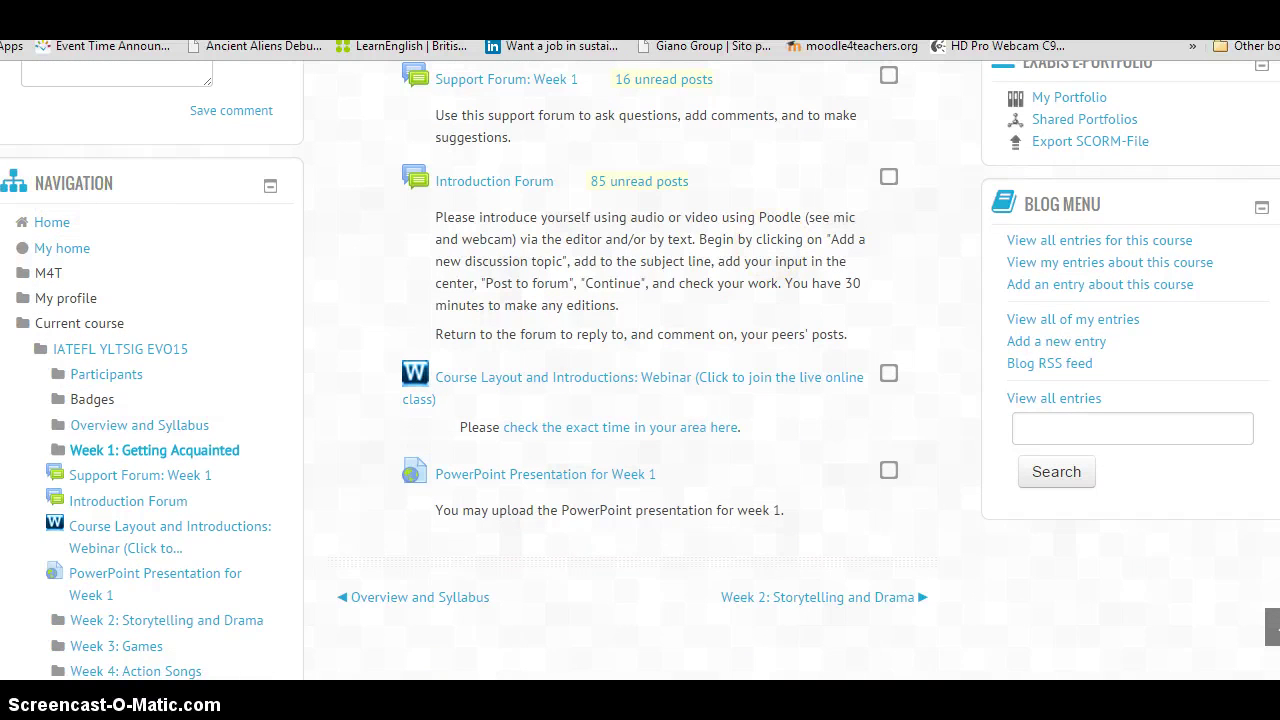
{"action": "scroll", "coordinate": [640, 370], "scroll_direction": "down", "scroll_amount": 3}
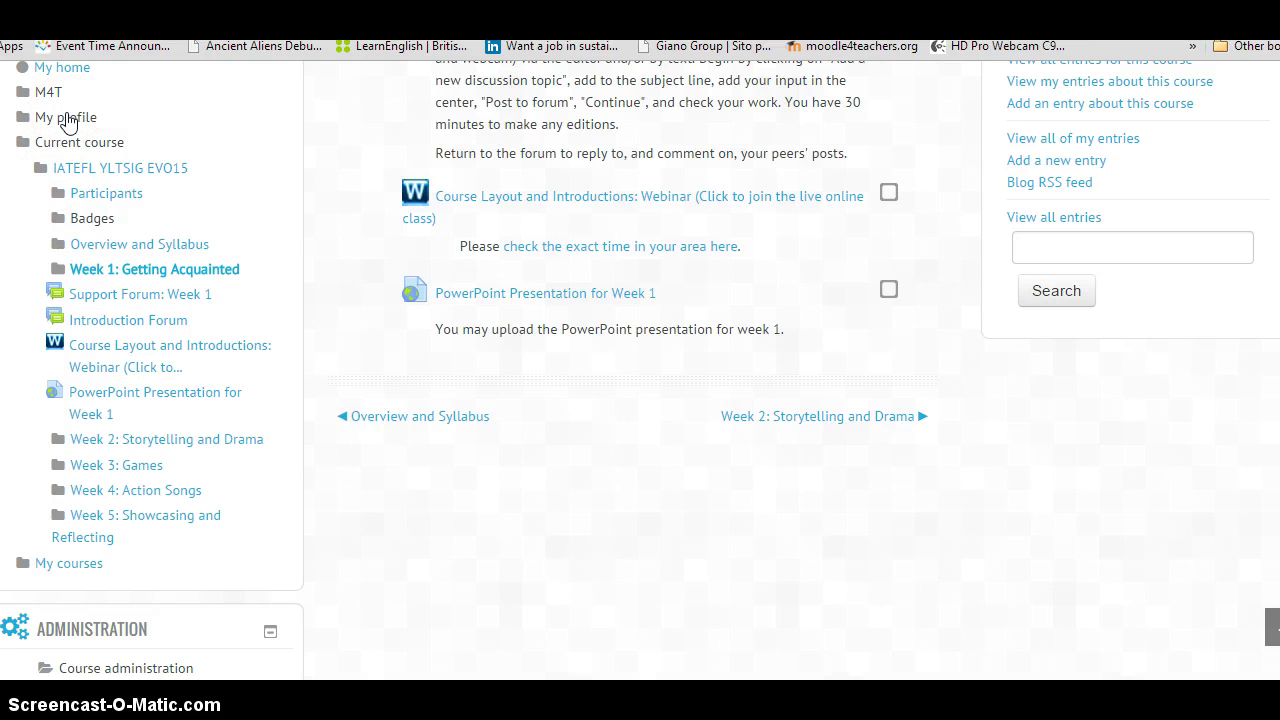
{"action": "left_click", "coordinate": [66, 118]}
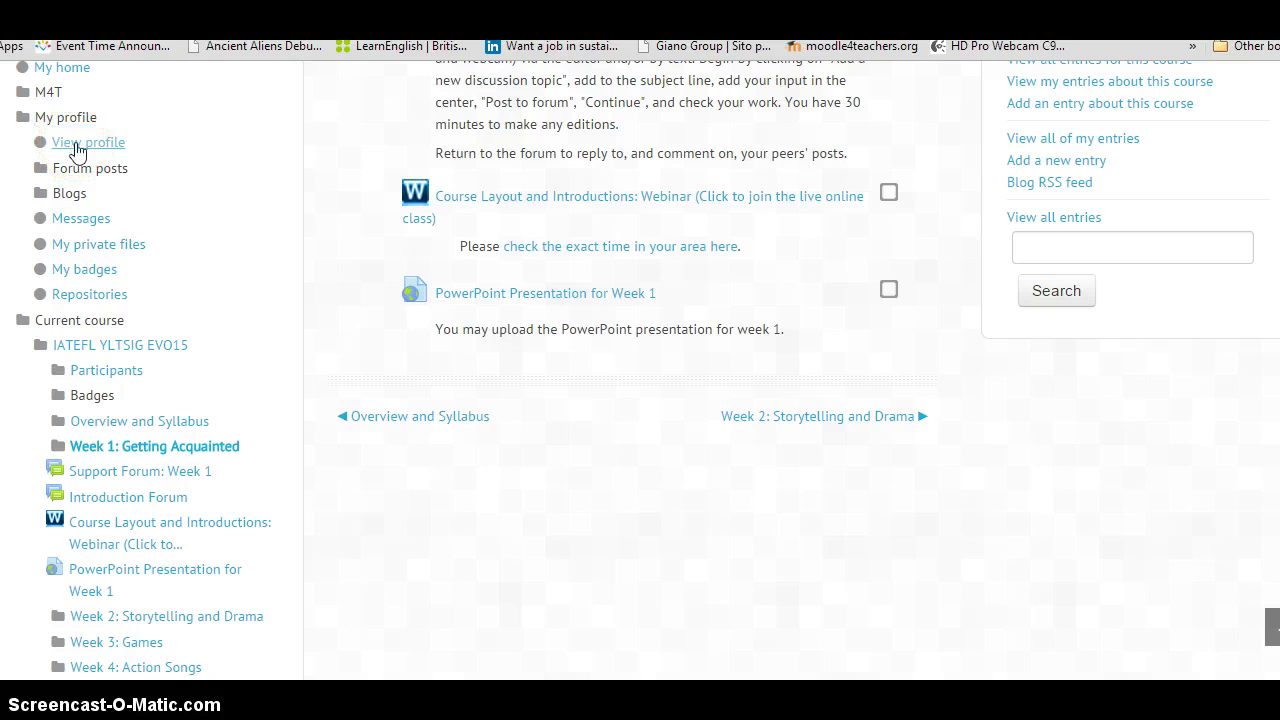
{"action": "left_click", "coordinate": [77, 145]}
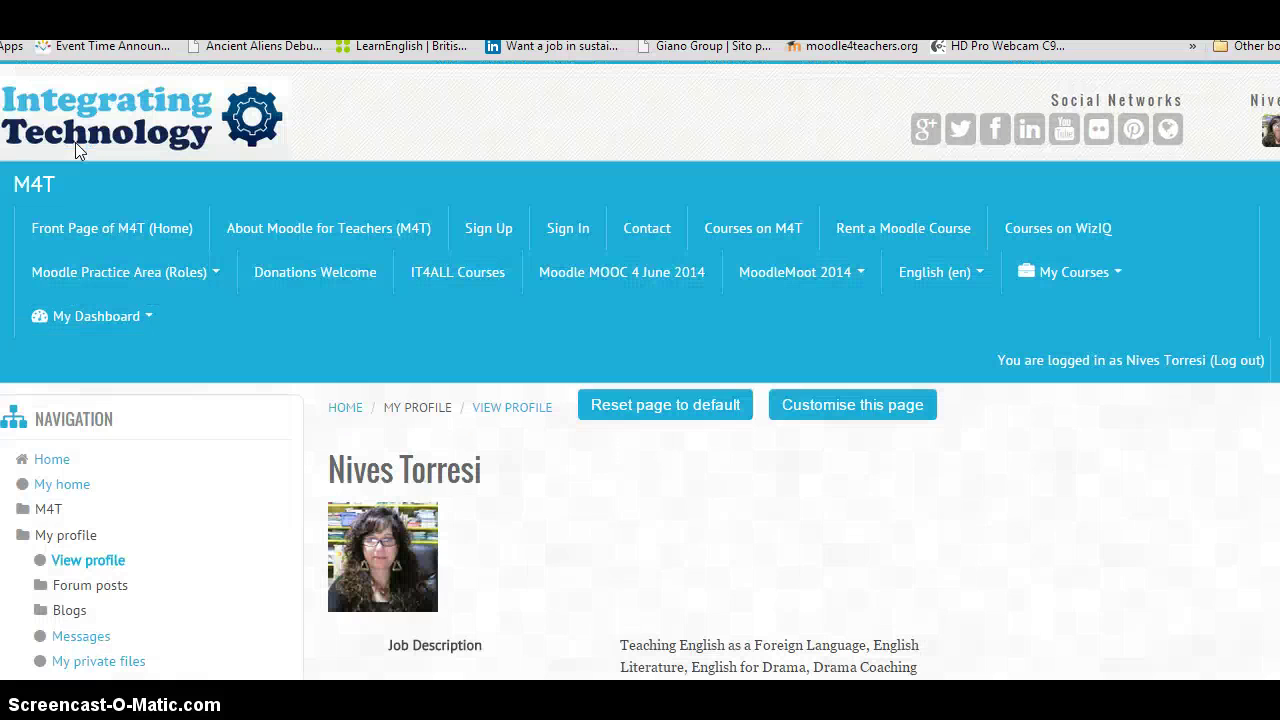
- Scroll through the profile's job description, short bio, birthdate and Weeks 1–4 badges
{"action": "scroll", "coordinate": [687, 509], "scroll_direction": "down", "scroll_amount": 2}
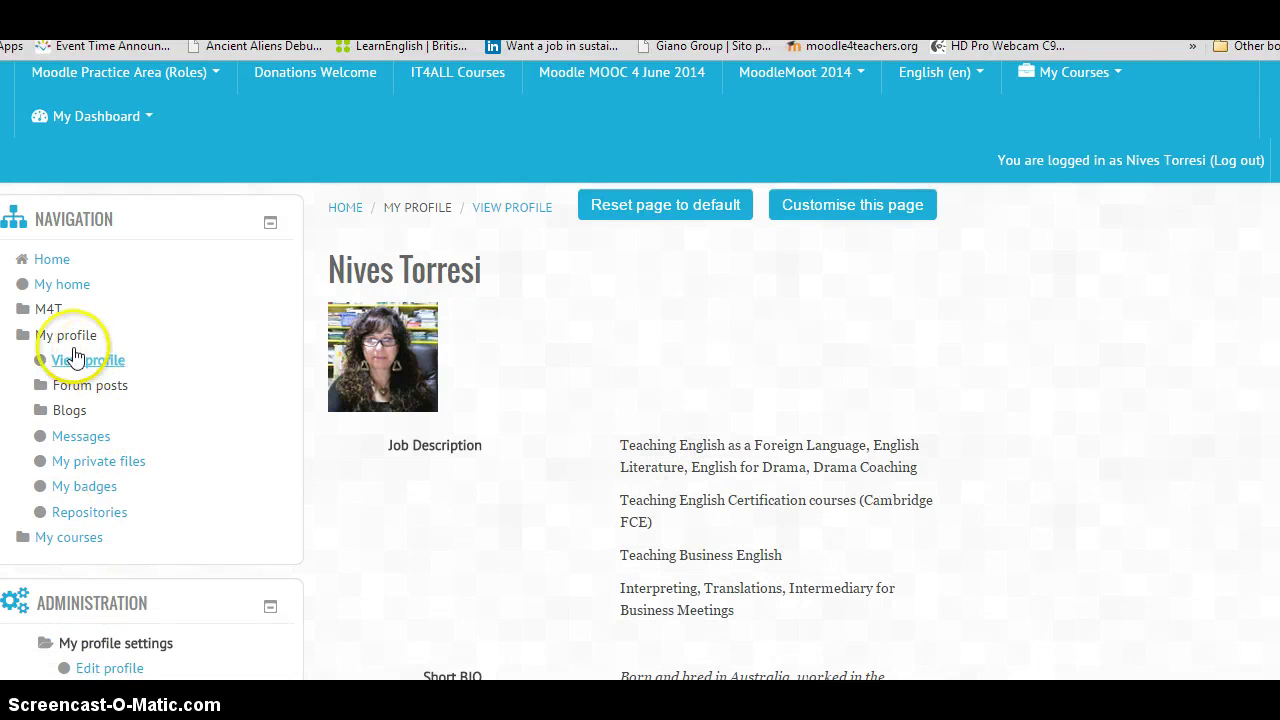
{"action": "scroll", "coordinate": [131, 435], "scroll_direction": "down", "scroll_amount": 3}
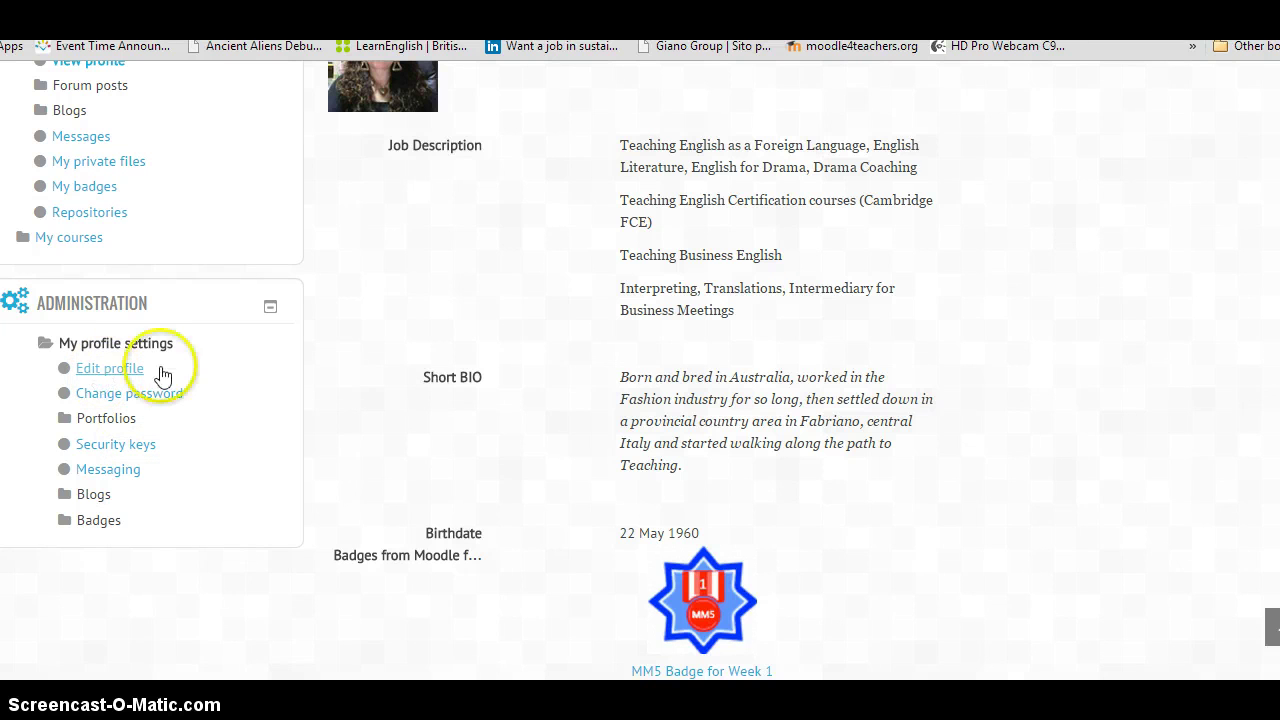
{"action": "scroll", "coordinate": [884, 400], "scroll_direction": "down", "scroll_amount": 2}
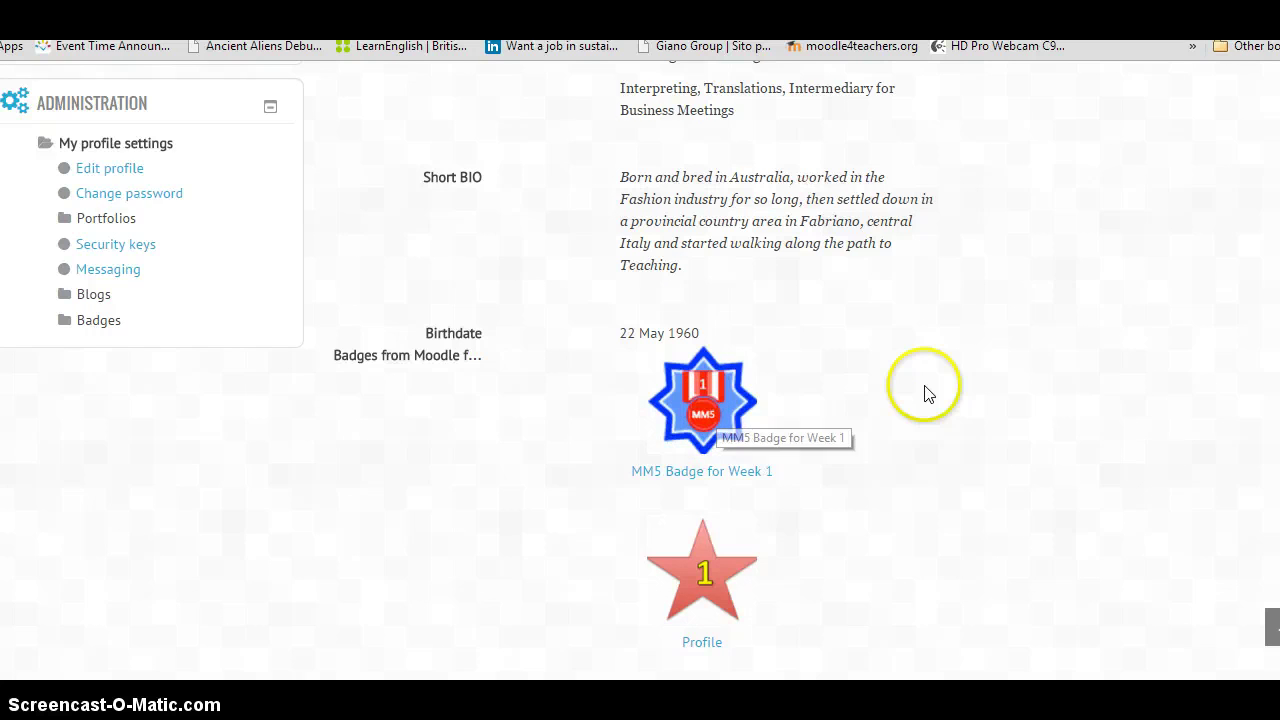
{"action": "scroll", "coordinate": [925, 390], "scroll_direction": "down", "scroll_amount": 4}
{"action": "scroll", "coordinate": [925, 393], "scroll_direction": "down", "scroll_amount": 4}
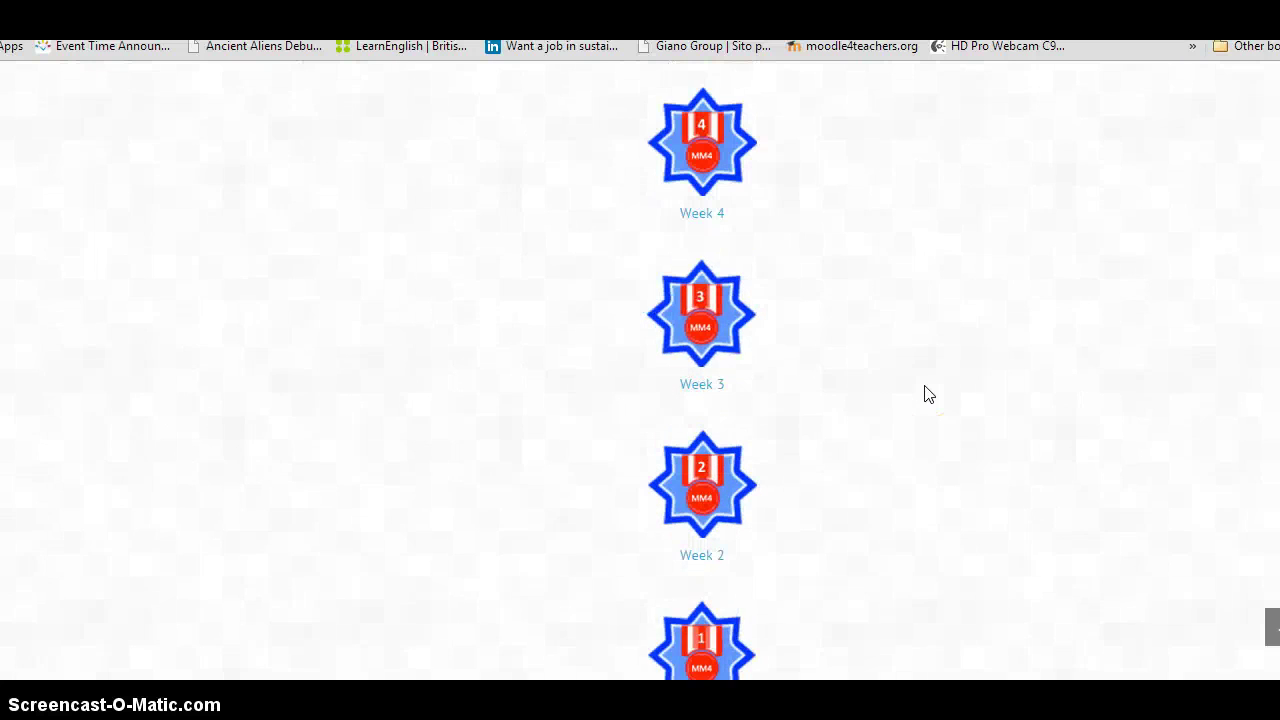
{"action": "scroll", "coordinate": [925, 392], "scroll_direction": "up", "scroll_amount": 4}
{"action": "scroll", "coordinate": [930, 390], "scroll_direction": "up", "scroll_amount": 8}
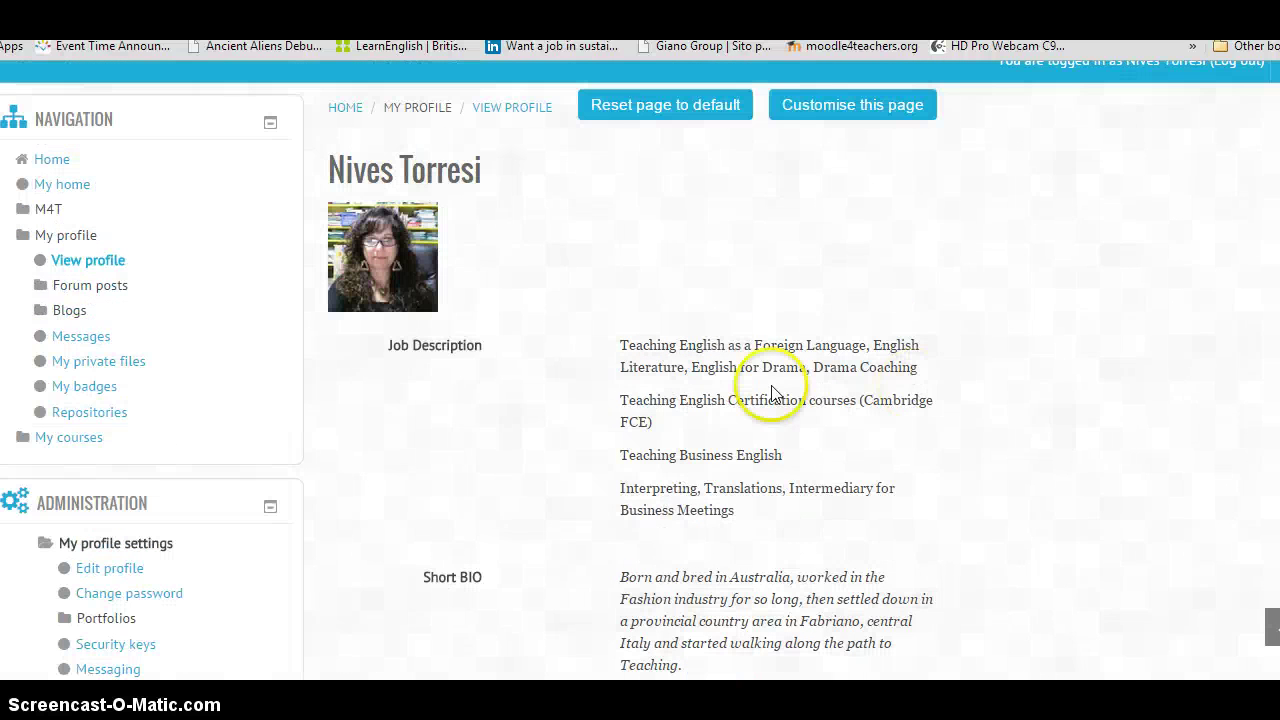
{"action": "scroll", "coordinate": [993, 405], "scroll_direction": "down", "scroll_amount": 1}
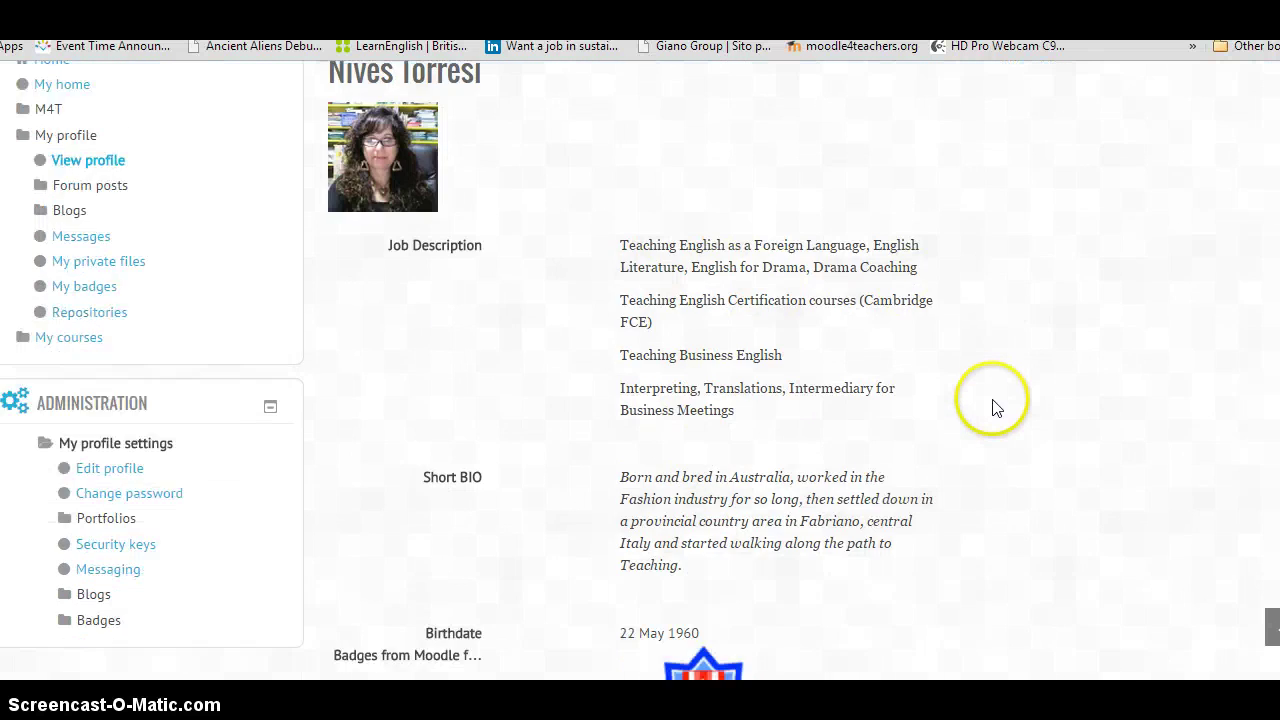
{"action": "scroll", "coordinate": [993, 405], "scroll_direction": "down", "scroll_amount": 3}
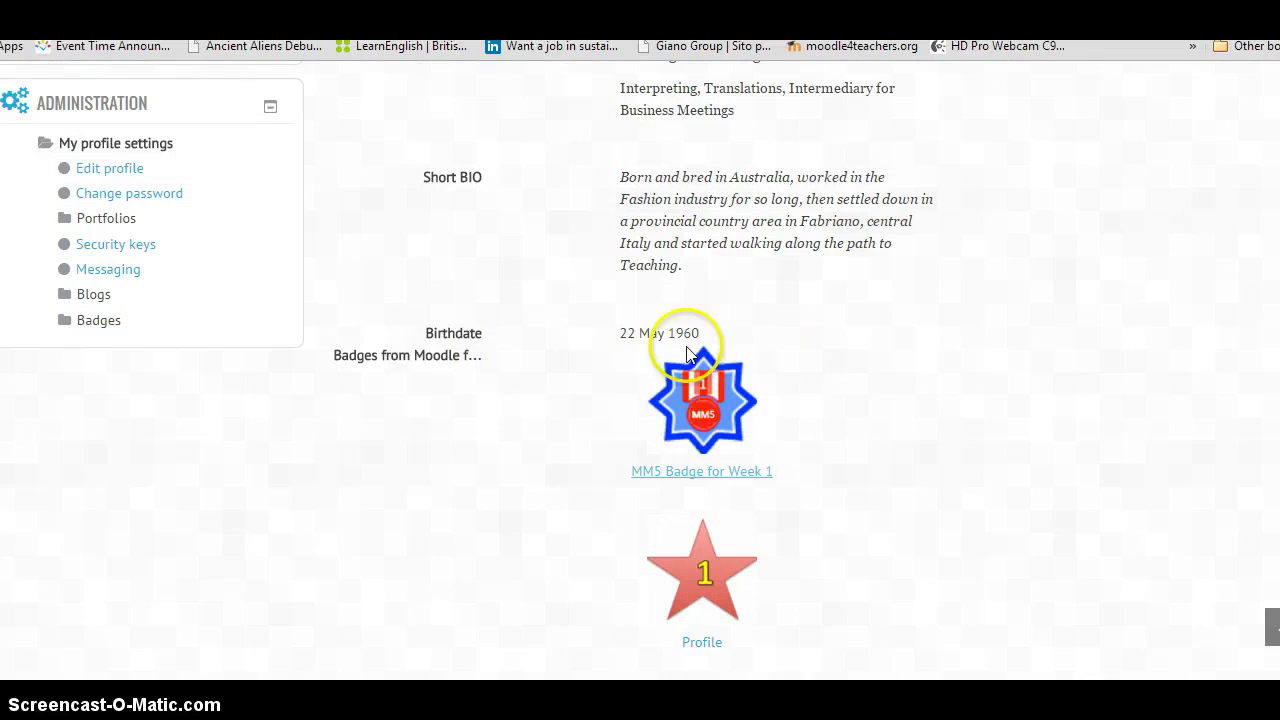
{"action": "scroll", "coordinate": [900, 397], "scroll_direction": "down", "scroll_amount": 4}
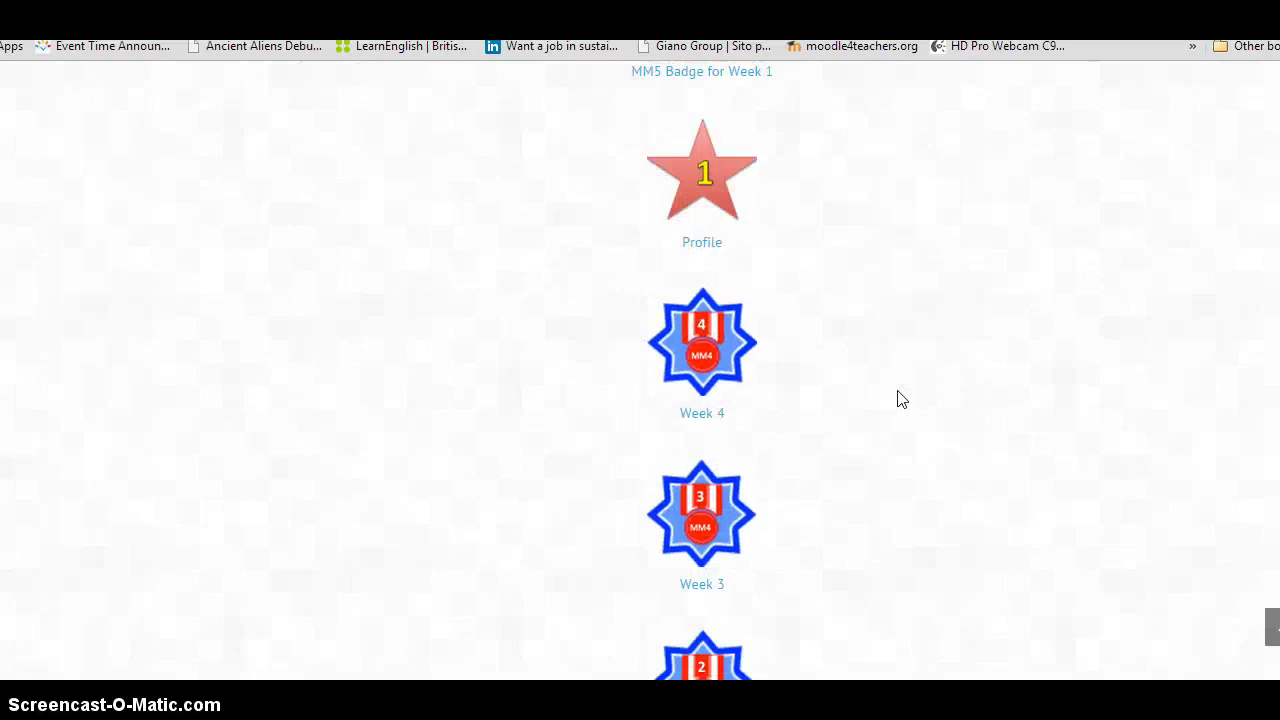
{"action": "scroll", "coordinate": [897, 399], "scroll_direction": "up", "scroll_amount": 10}
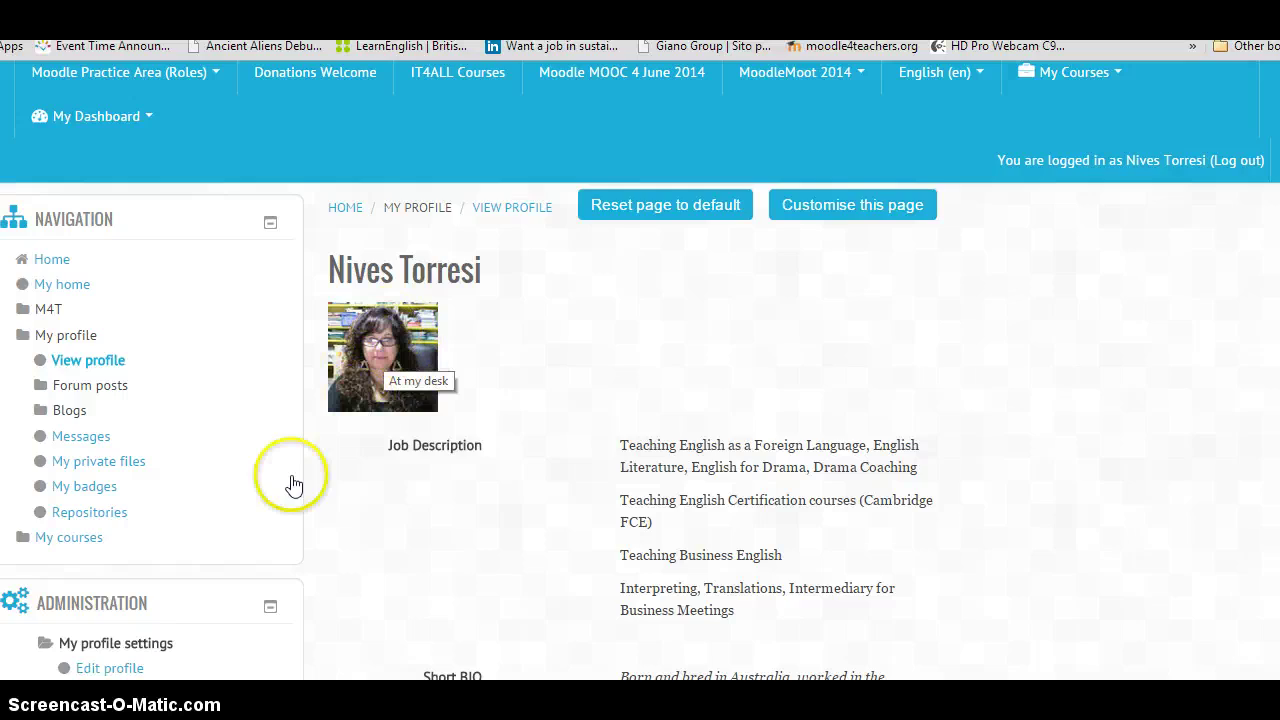
{"action": "scroll", "coordinate": [260, 483], "scroll_direction": "down", "scroll_amount": 3}
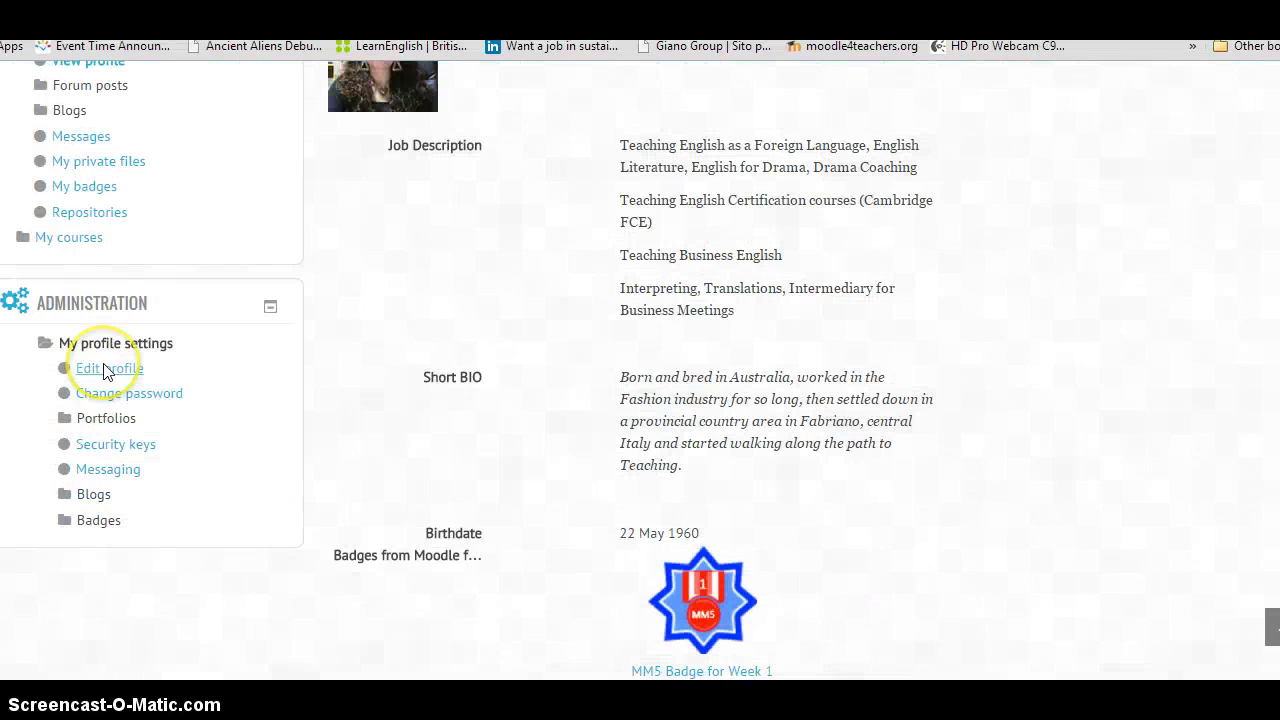
- Open the Edit profile form and scroll past the Vegemite description to the User picture heading
{"action": "left_click", "coordinate": [104, 368]}
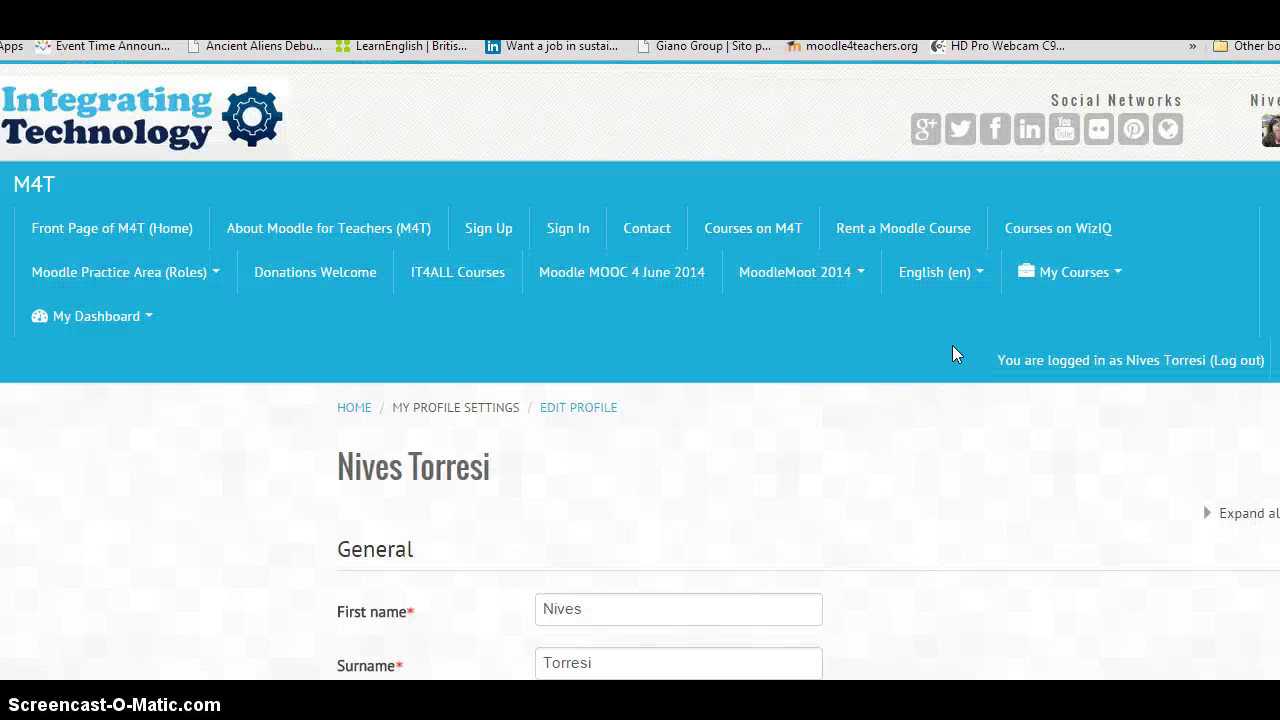
{"action": "scroll", "coordinate": [955, 354], "scroll_direction": "down", "scroll_amount": 3}
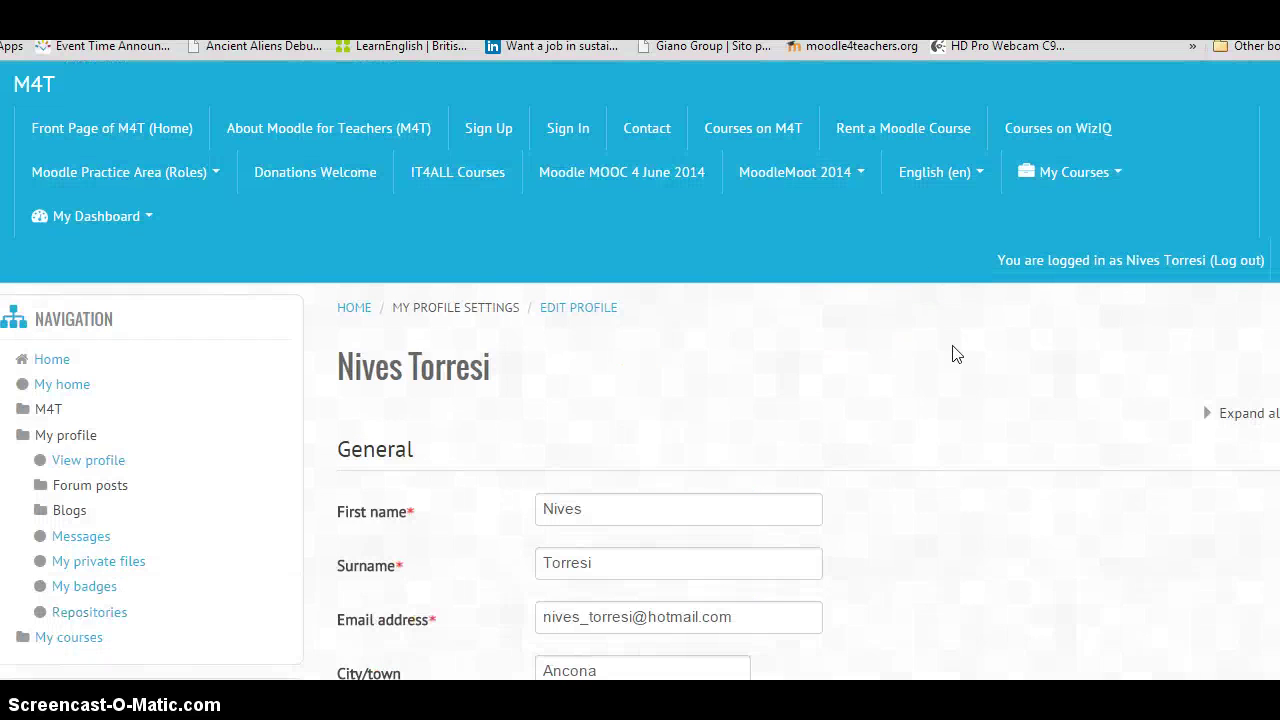
{"action": "scroll", "coordinate": [955, 354], "scroll_direction": "down", "scroll_amount": 2}
{"action": "scroll", "coordinate": [955, 354], "scroll_direction": "down", "scroll_amount": 1}
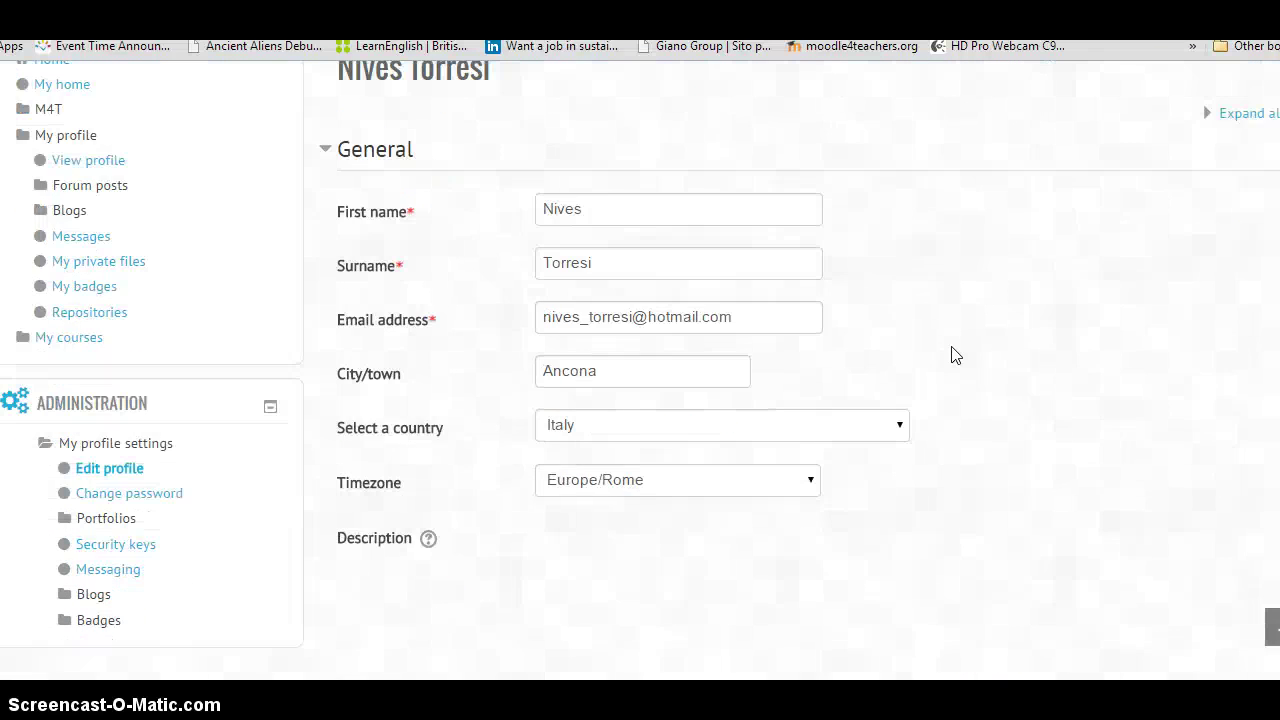
{"action": "scroll", "coordinate": [950, 360], "scroll_direction": "down", "scroll_amount": 2}
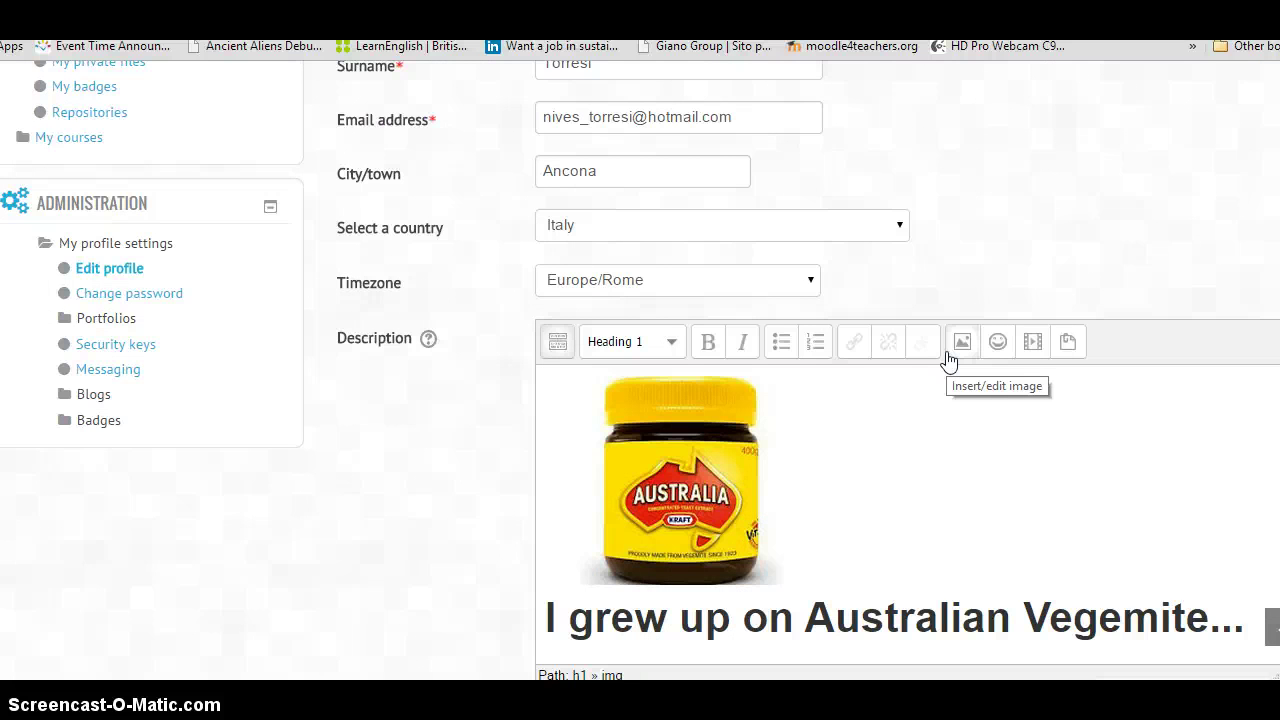
{"action": "left_click", "coordinate": [920, 414]}
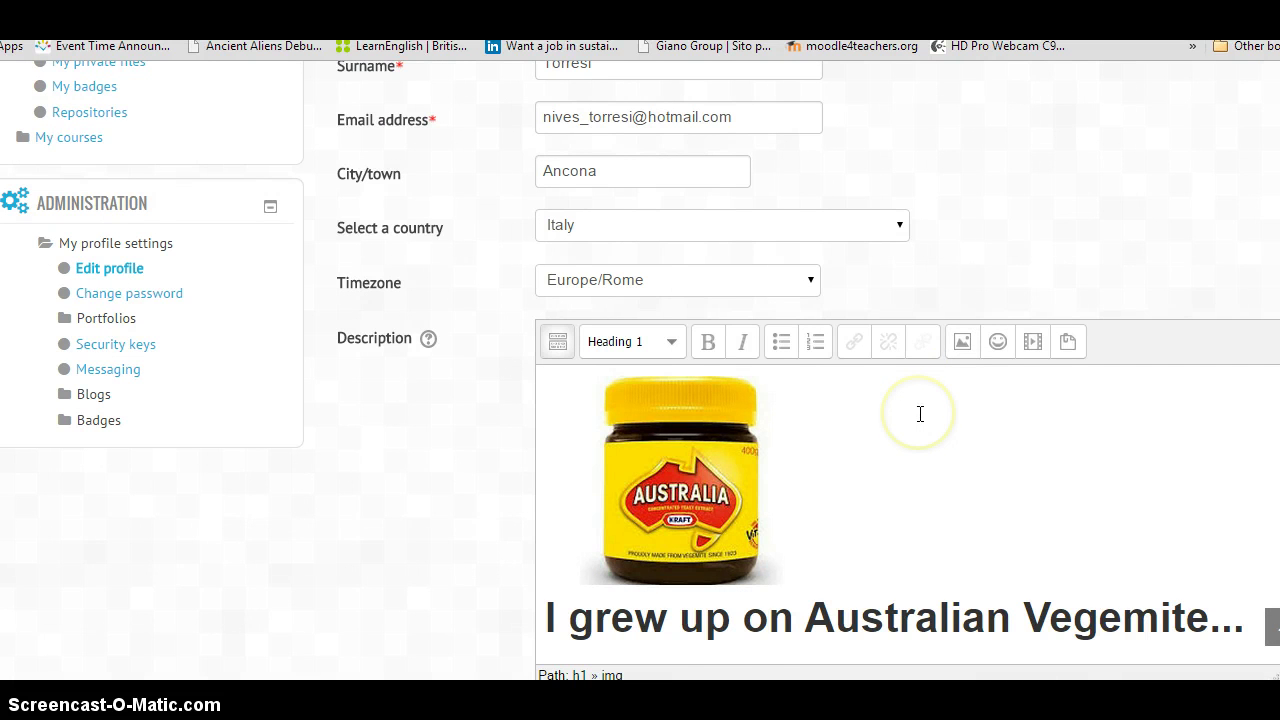
{"action": "scroll", "coordinate": [920, 414], "scroll_direction": "down", "scroll_amount": 1}
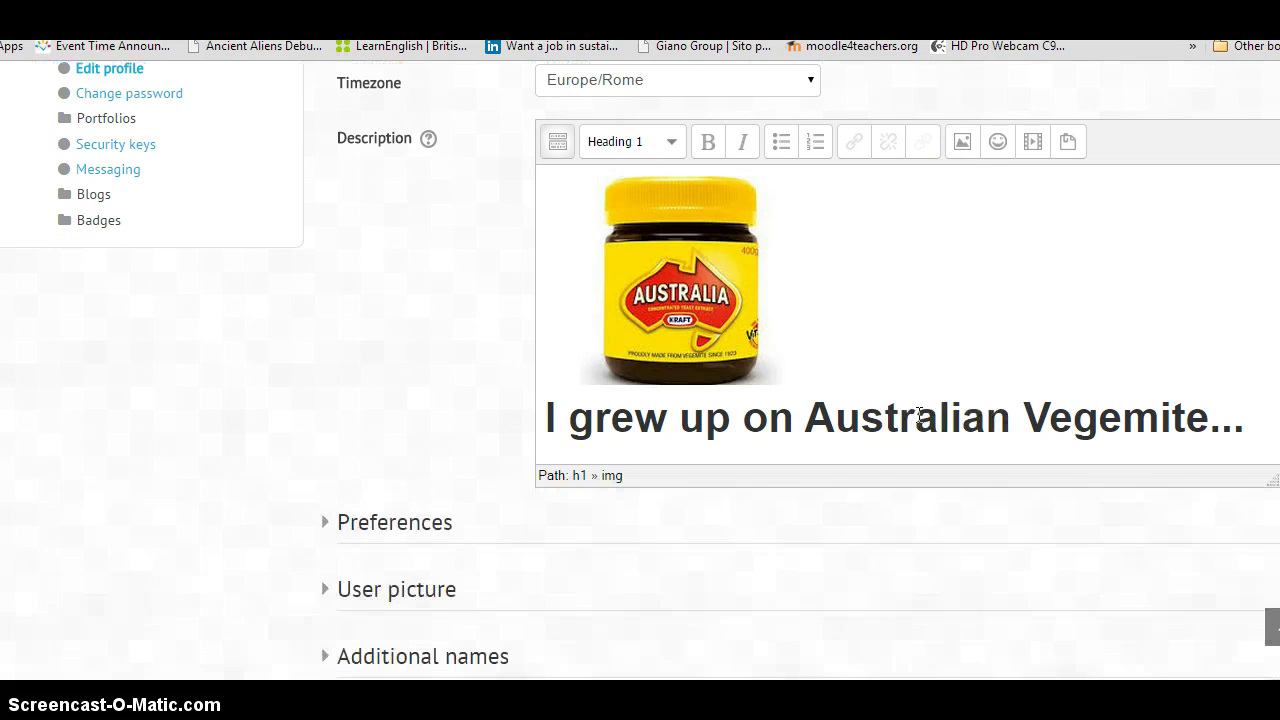
{"action": "scroll", "coordinate": [918, 414], "scroll_direction": "down", "scroll_amount": 1}
{"action": "scroll", "coordinate": [850, 332], "scroll_direction": "down", "scroll_amount": 1}
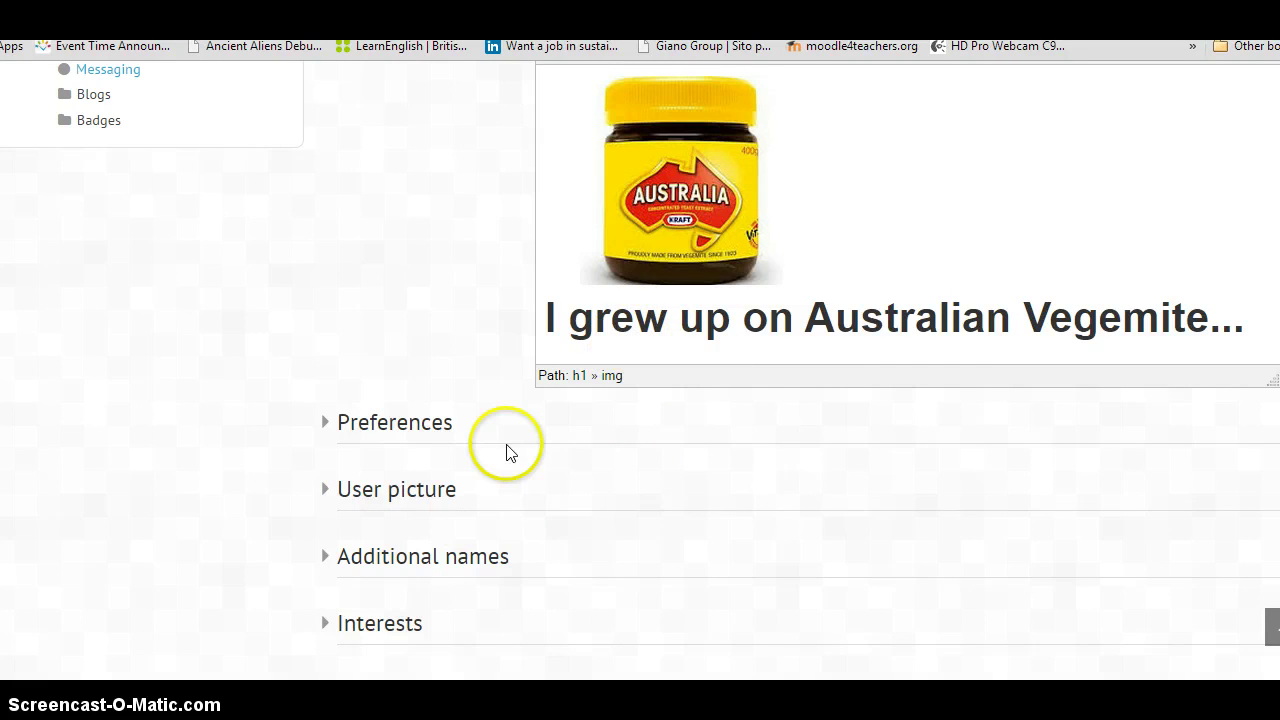
{"action": "scroll", "coordinate": [506, 450], "scroll_direction": "down", "scroll_amount": 2}
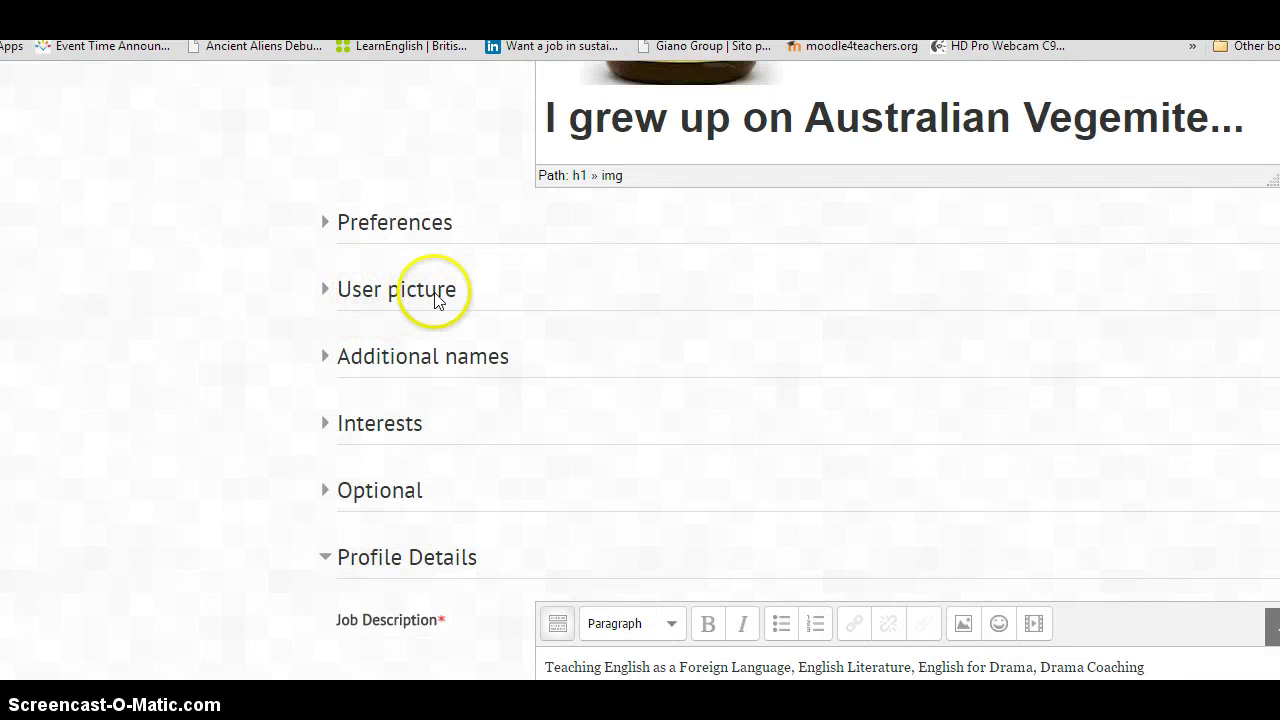
- Expand the User picture section of the edit-profile form
{"action": "left_click", "coordinate": [328, 297]}
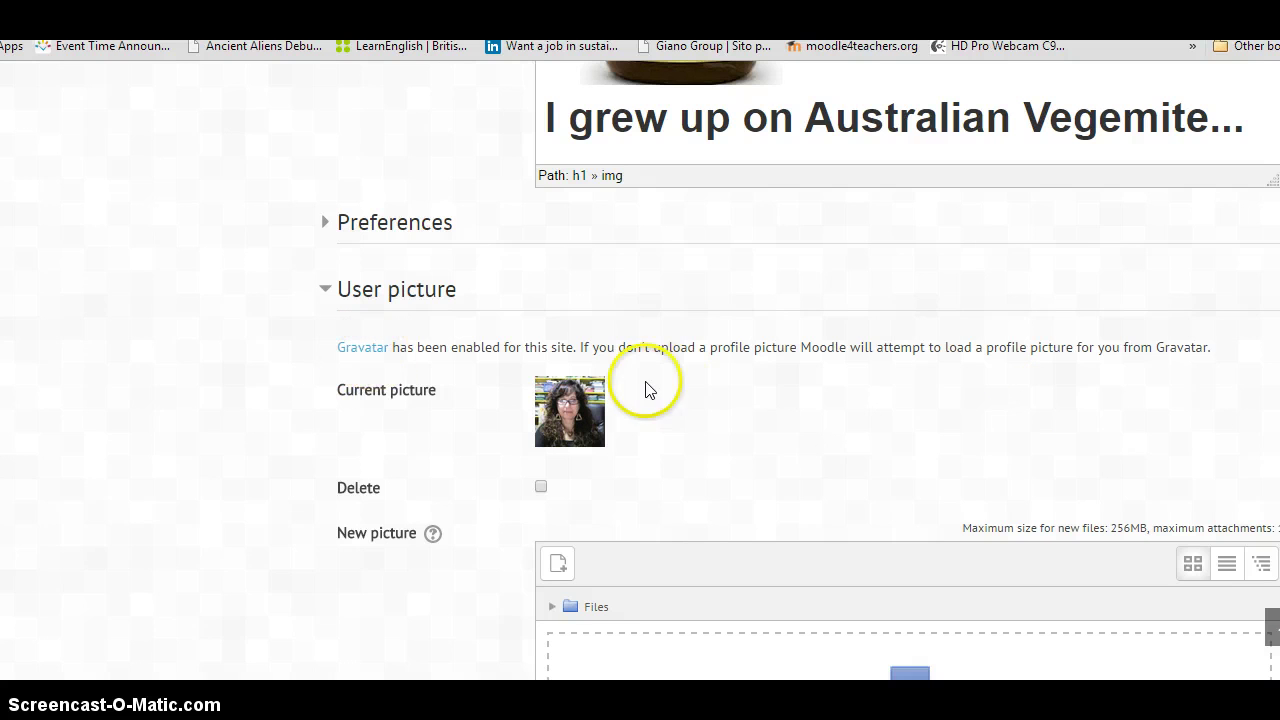
{"action": "scroll", "coordinate": [777, 391], "scroll_direction": "down", "scroll_amount": 1}
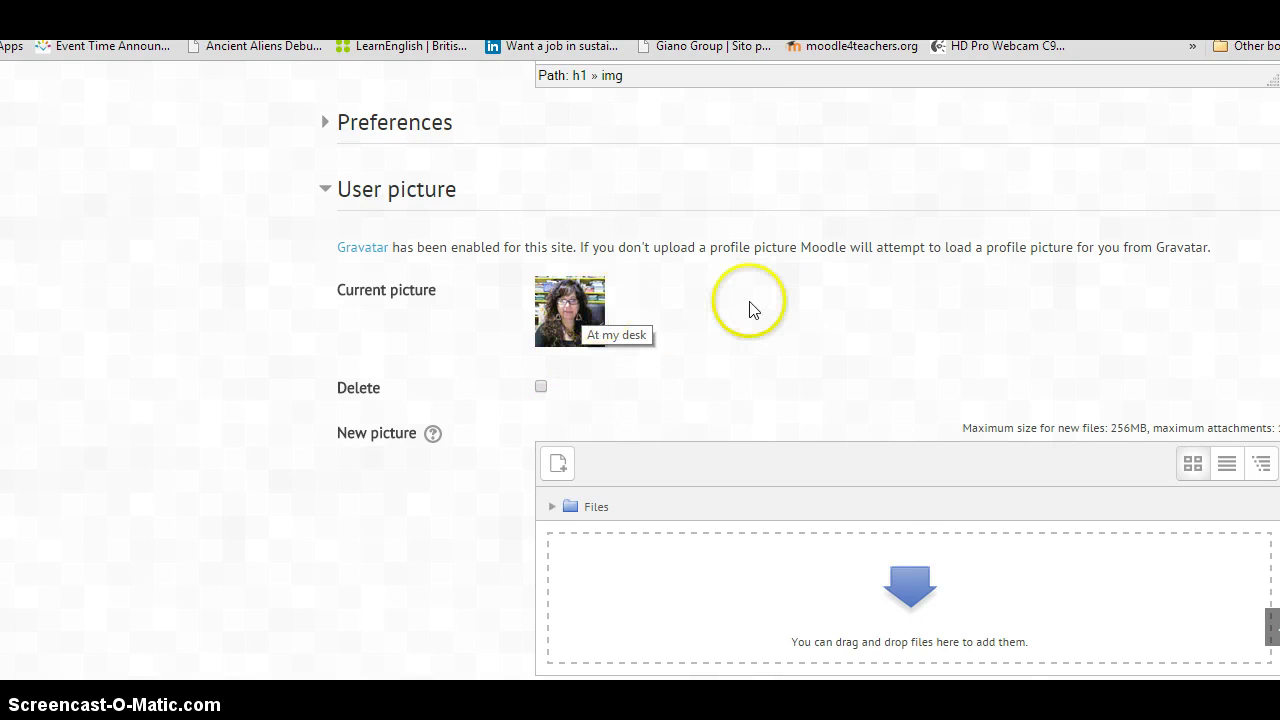
{"action": "scroll", "coordinate": [720, 325], "scroll_direction": "down", "scroll_amount": 1}
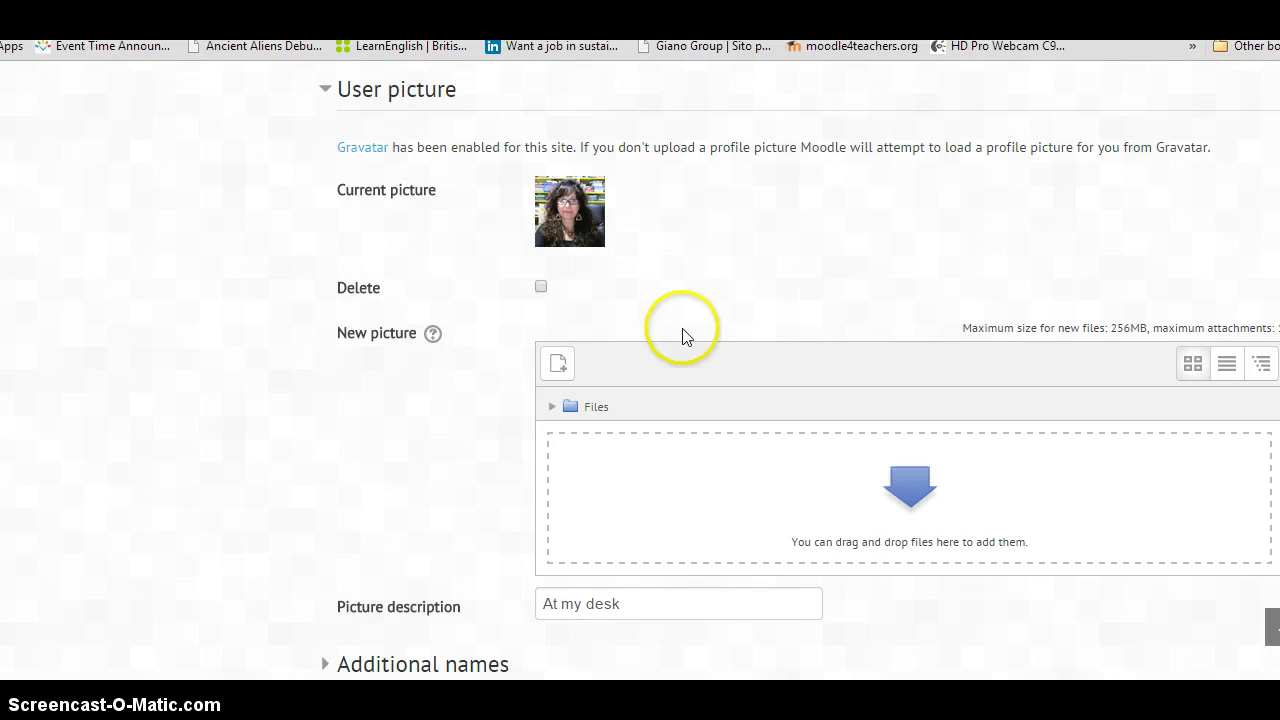
- View the New picture help on 100x100 square cropping, then switch to Word's Documento3
{"action": "left_click", "coordinate": [433, 336]}
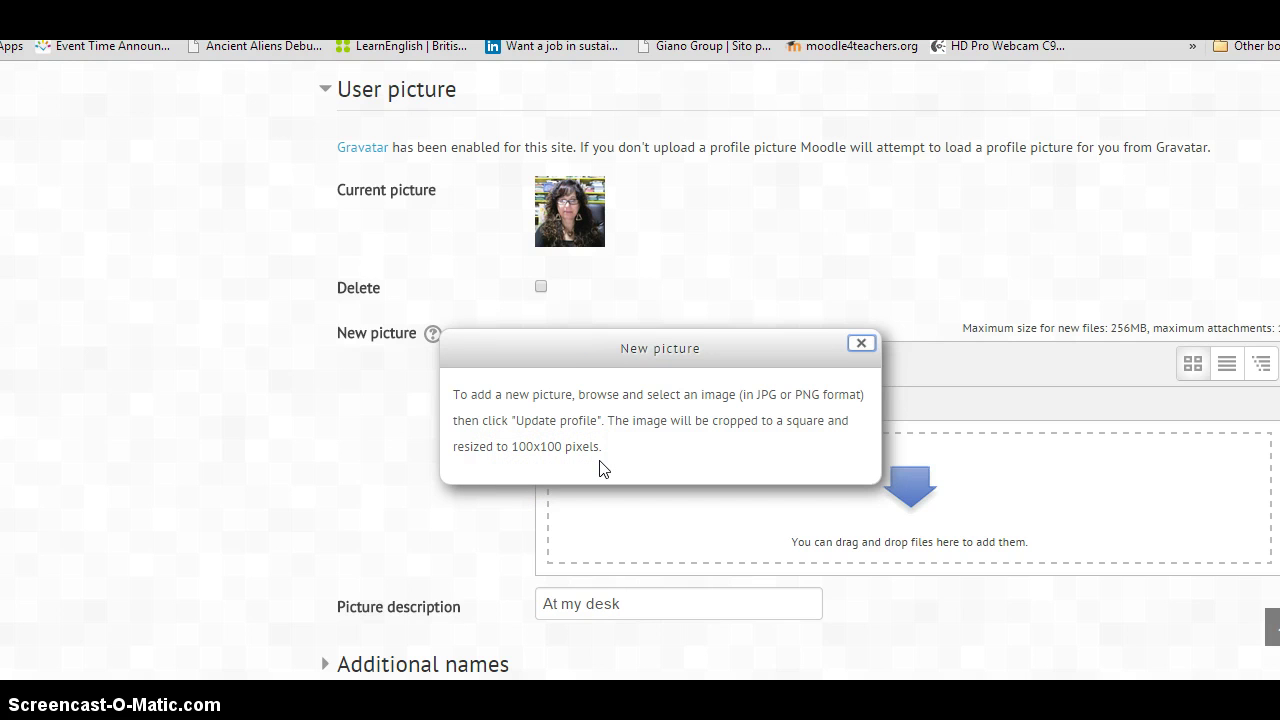
{"action": "left_click", "coordinate": [582, 574]}
{"action": "left_click", "coordinate": [523, 620]}
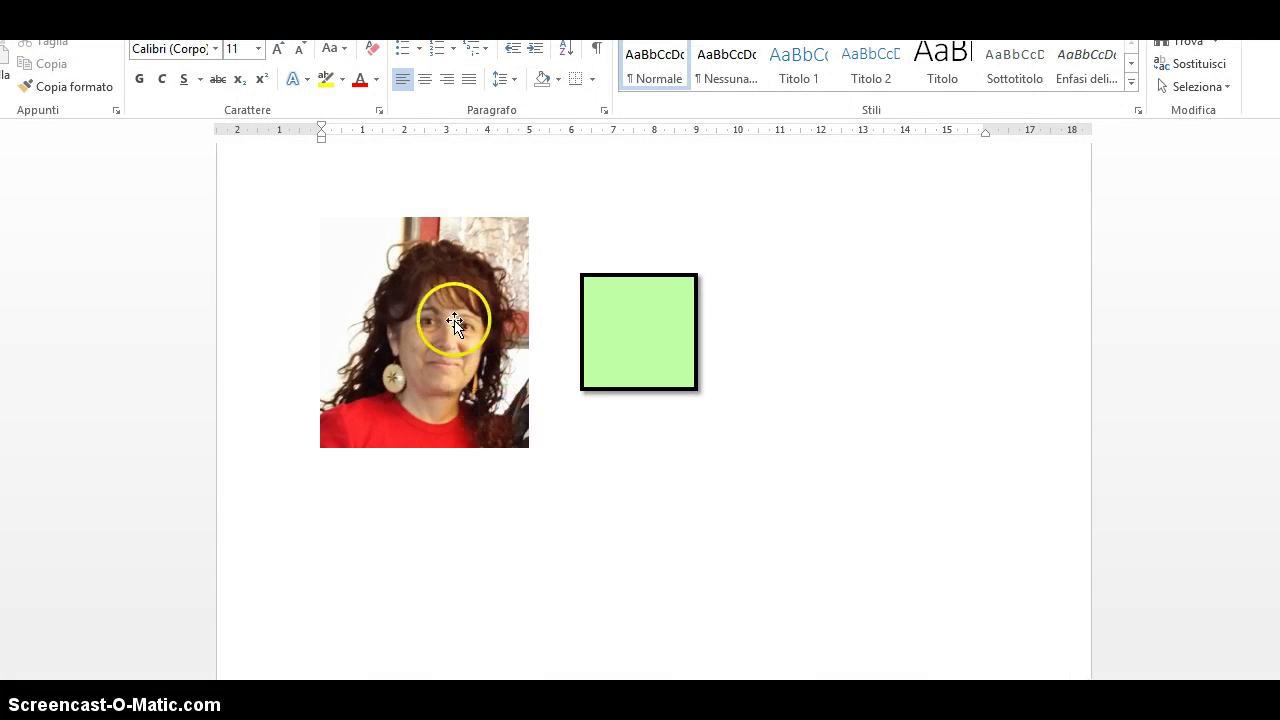
- Position the green square over the photo's top-left corner as a size guide
{"action": "left_click", "coordinate": [455, 319]}
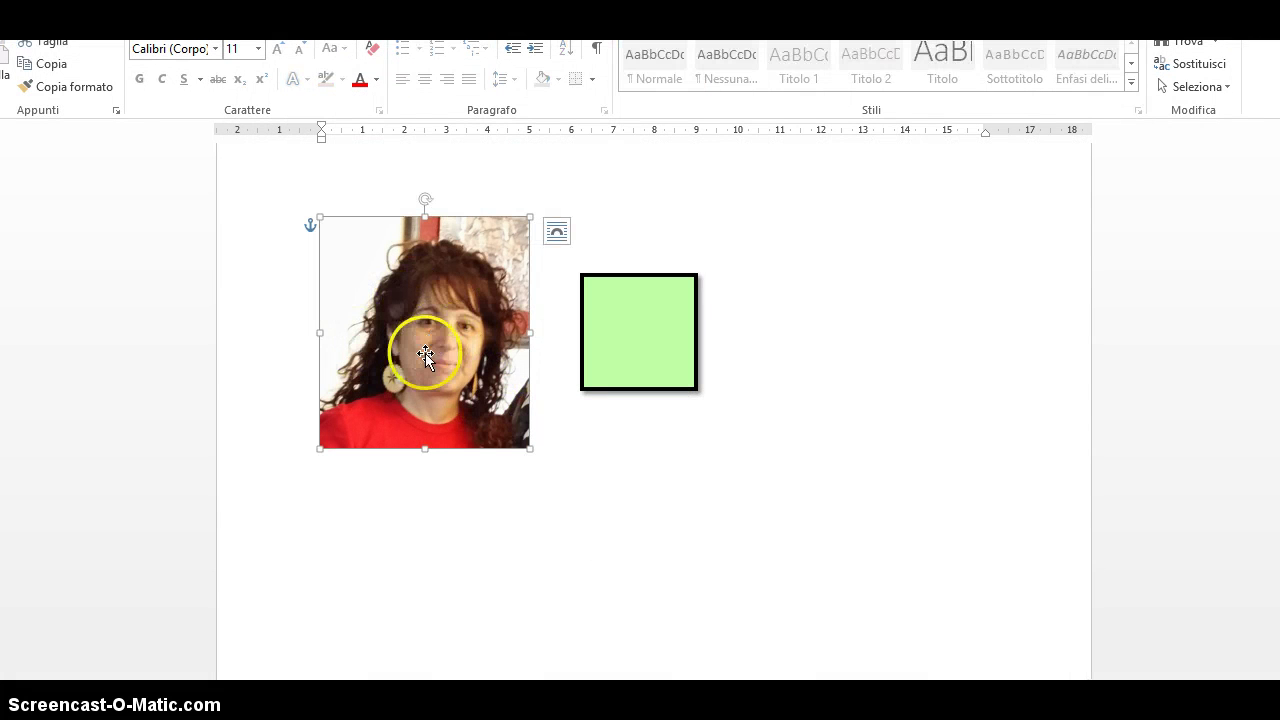
{"action": "left_click", "coordinate": [588, 368]}
{"action": "left_click_drag", "start_coordinate": [643, 346], "coordinate": [374, 283]}
{"action": "left_click", "coordinate": [421, 321]}
{"action": "left_click", "coordinate": [391, 277]}
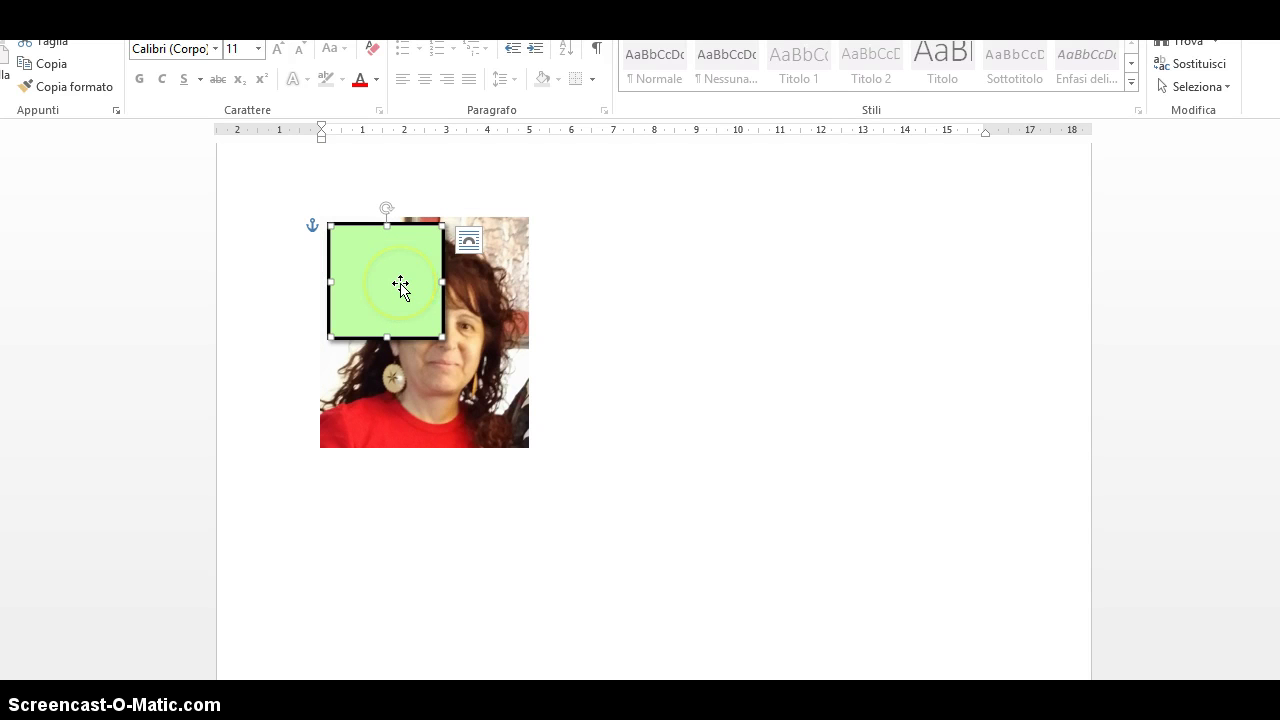
{"action": "left_click", "coordinate": [480, 409]}
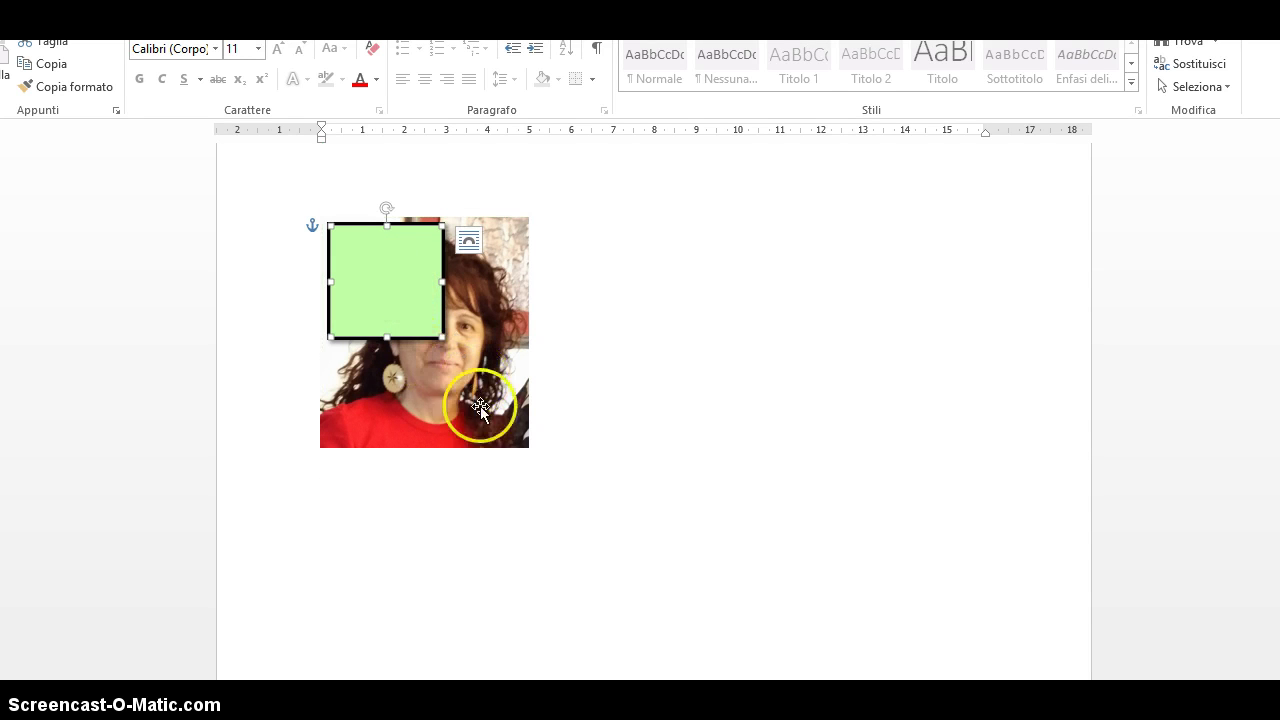
{"action": "left_click", "coordinate": [437, 335]}
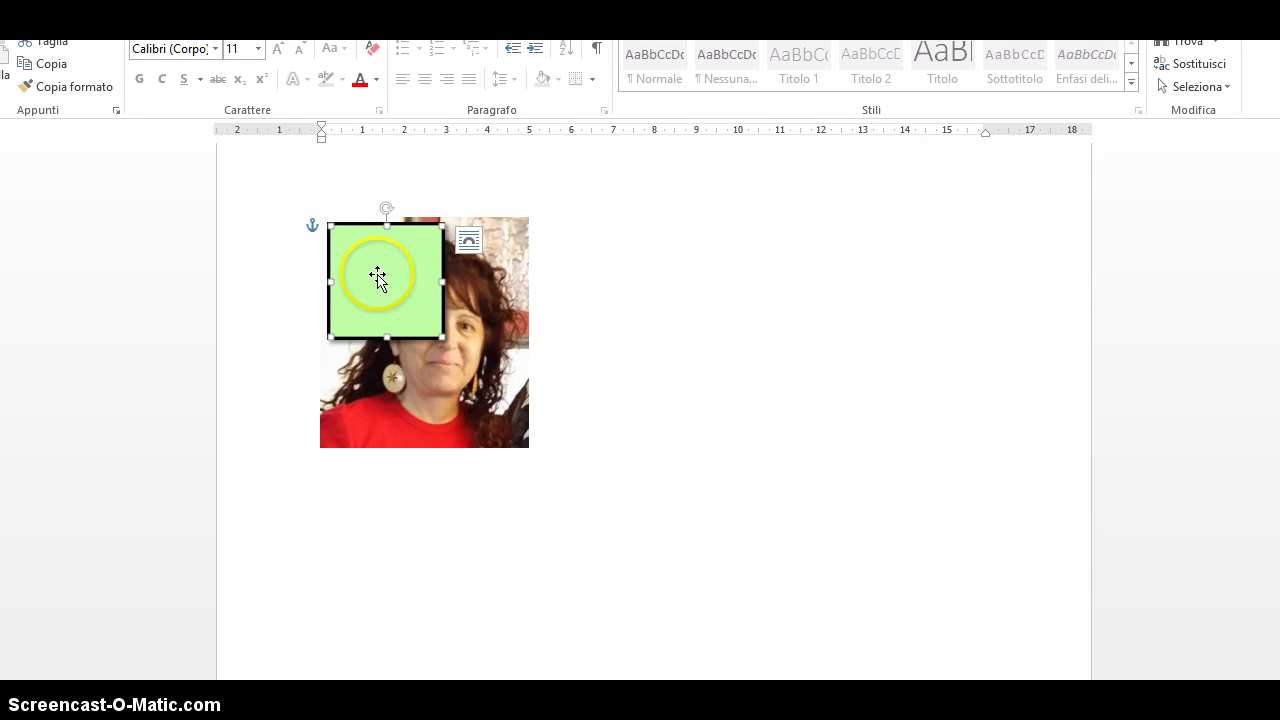
- Shrink the photo to the square's size and set the square beside it
{"action": "left_click", "coordinate": [524, 446]}
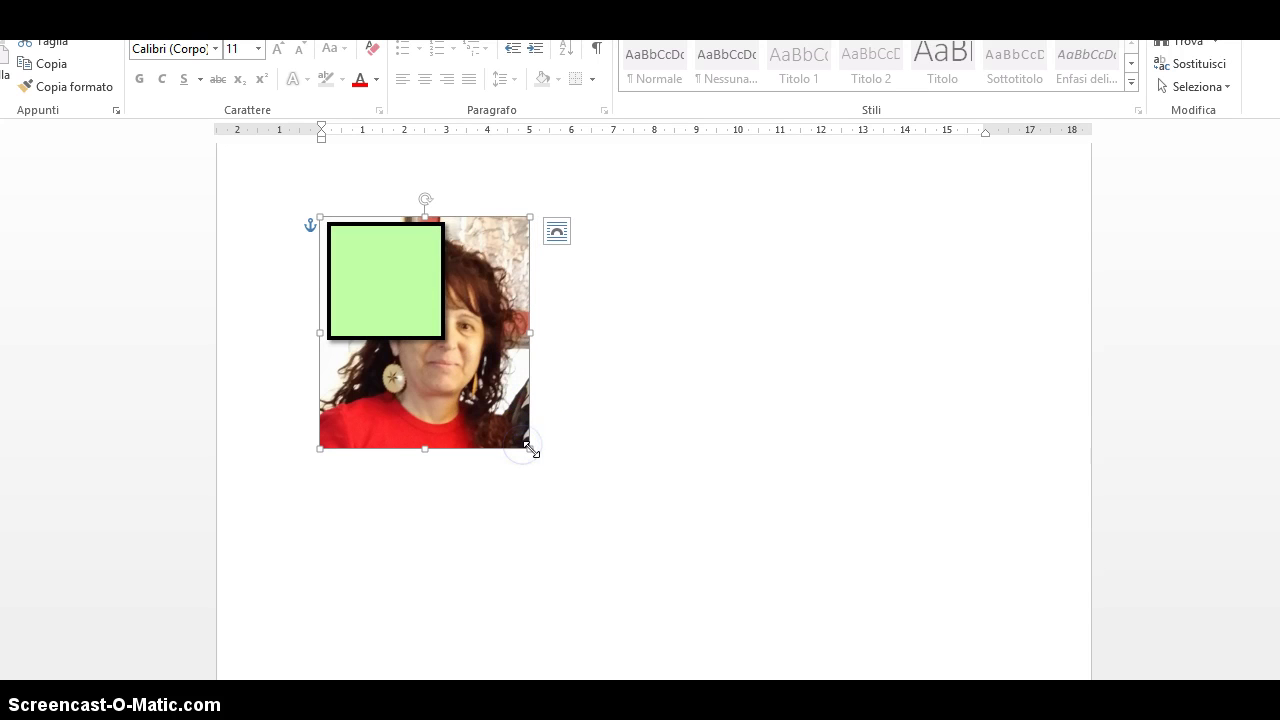
{"action": "left_click_drag", "start_coordinate": [530, 450], "coordinate": [392, 271]}
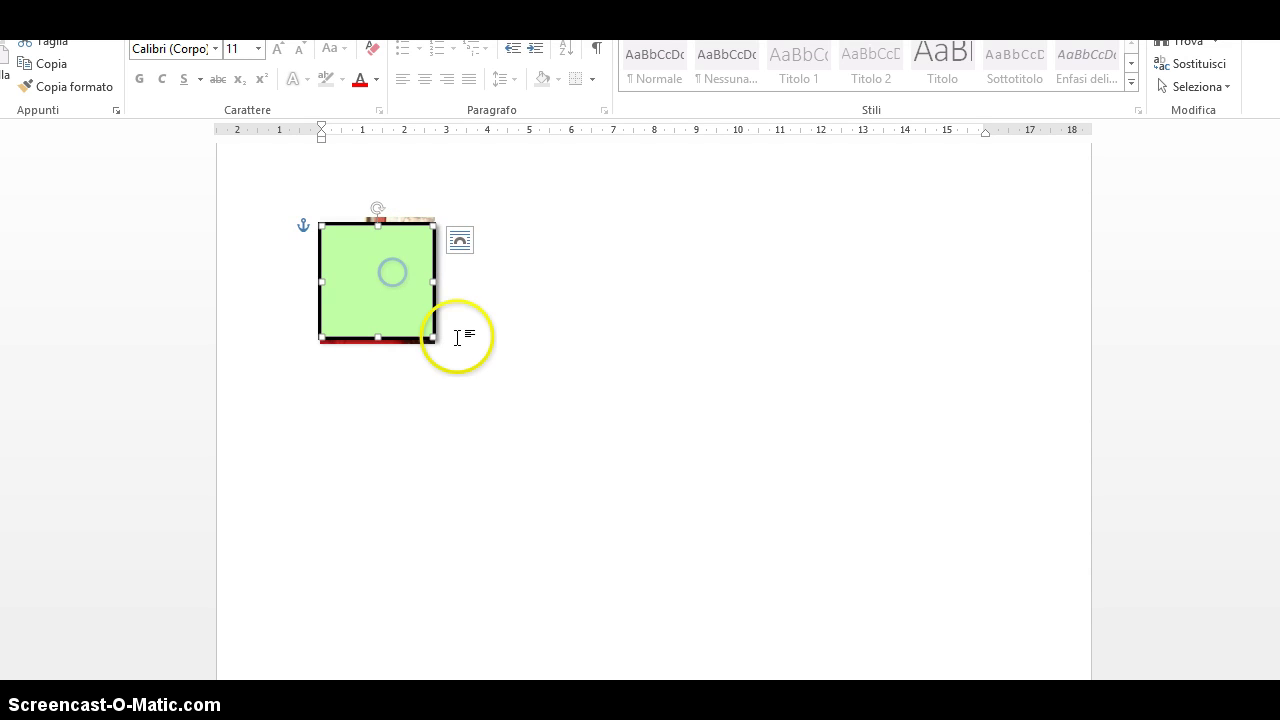
{"action": "left_click", "coordinate": [456, 342]}
{"action": "left_click_drag", "start_coordinate": [431, 314], "coordinate": [582, 307]}
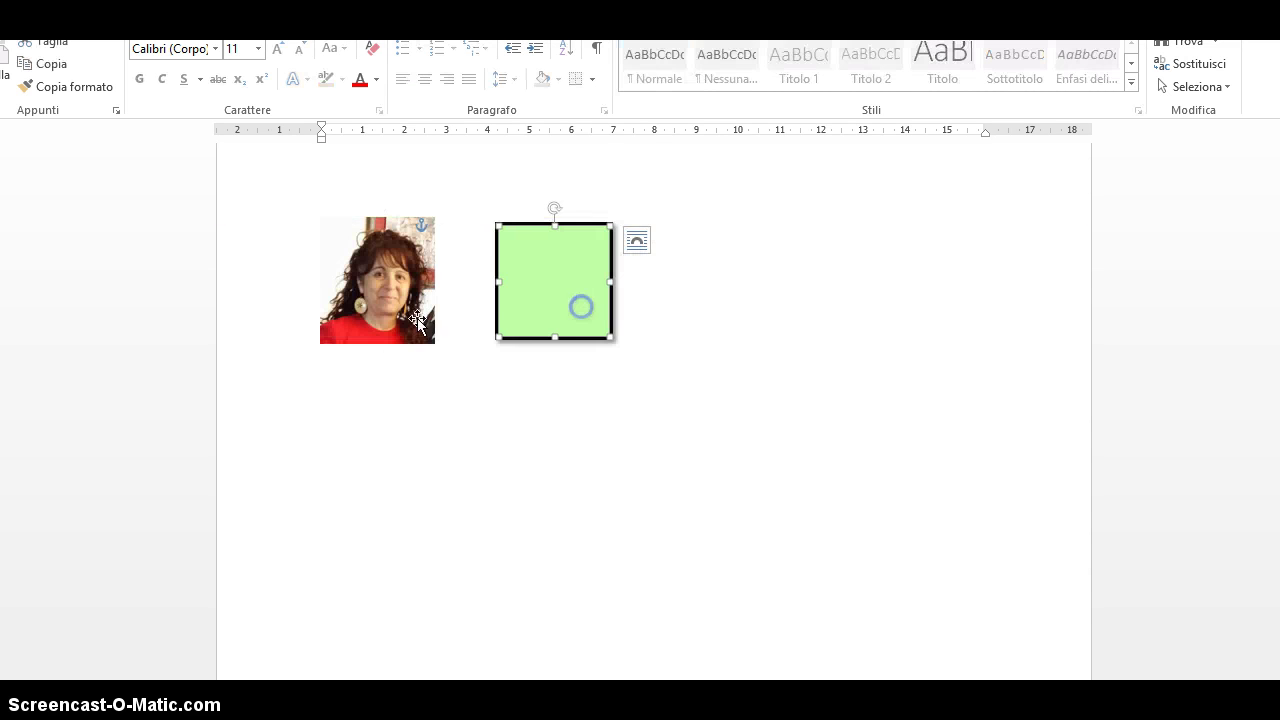
{"action": "left_click", "coordinate": [406, 316]}
{"action": "left_click_drag", "start_coordinate": [433, 343], "coordinate": [423, 337]}
{"action": "mouse_move", "coordinate": [392, 291]}
{"action": "left_mouse_down"}
{"action": "mouse_move", "coordinate": [529, 306]}
{"action": "mouse_move", "coordinate": [569, 297]}
{"action": "mouse_move", "coordinate": [409, 311]}
{"action": "mouse_move", "coordinate": [410, 283]}
{"action": "left_mouse_up"}
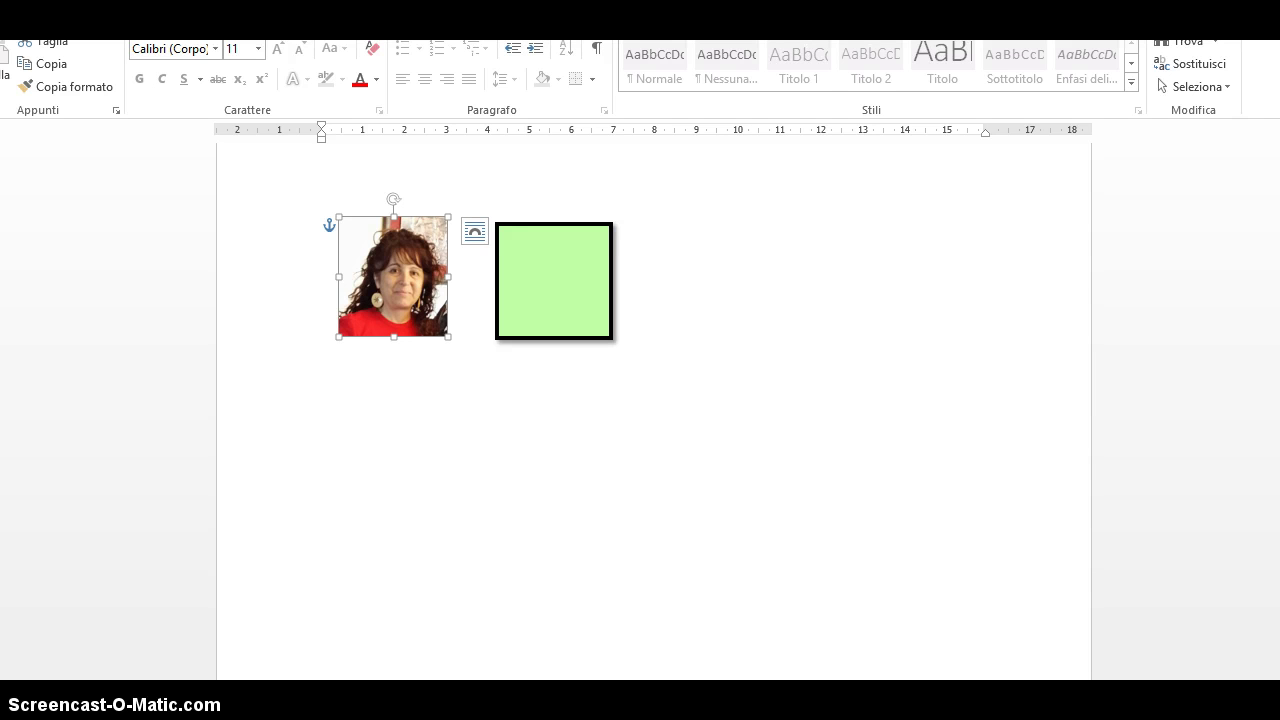
- Back in Moodle's edit-profile page, close the New picture help note
{"action": "mouse_move", "coordinate": [334, 715]}
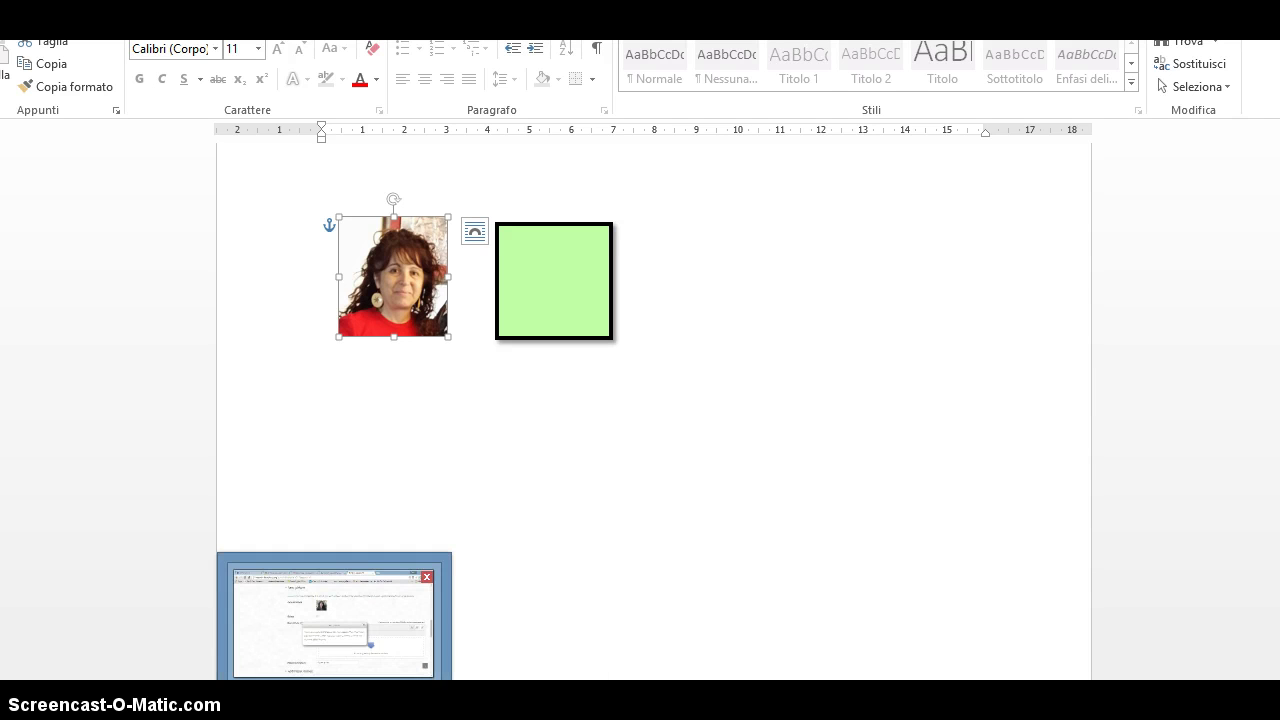
{"action": "left_click", "coordinate": [330, 620]}
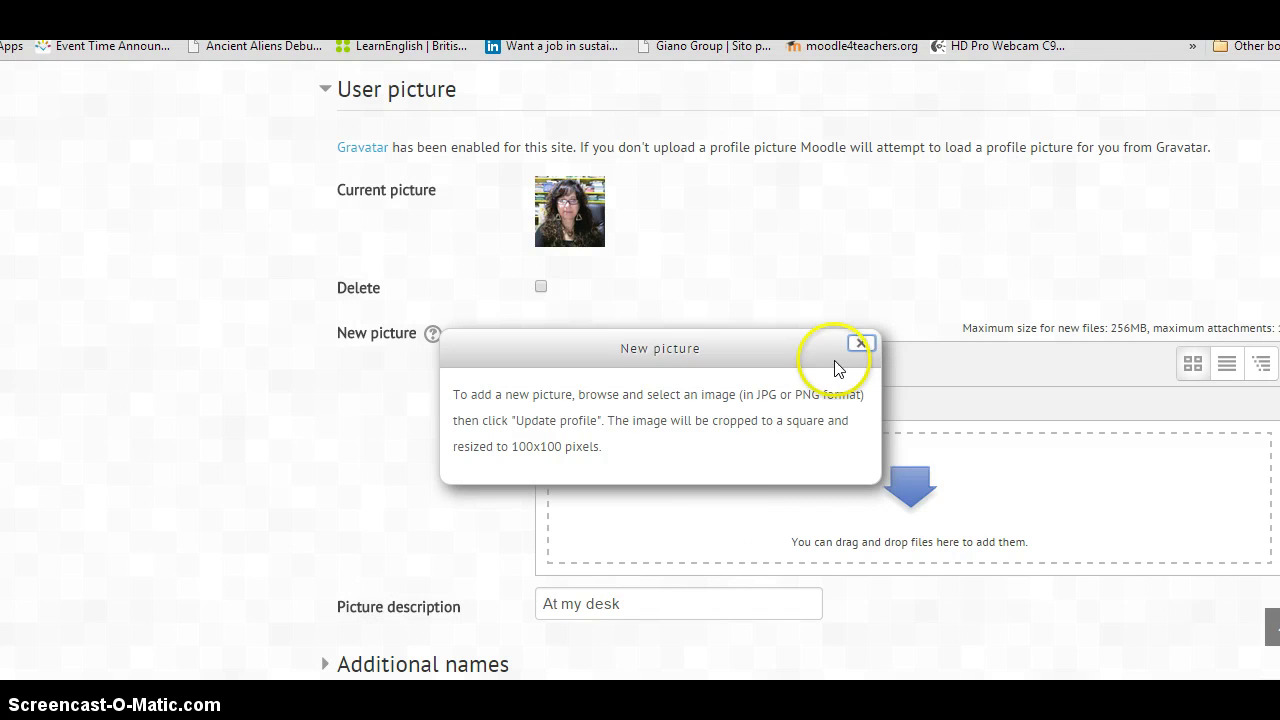
{"action": "left_click", "coordinate": [861, 346]}
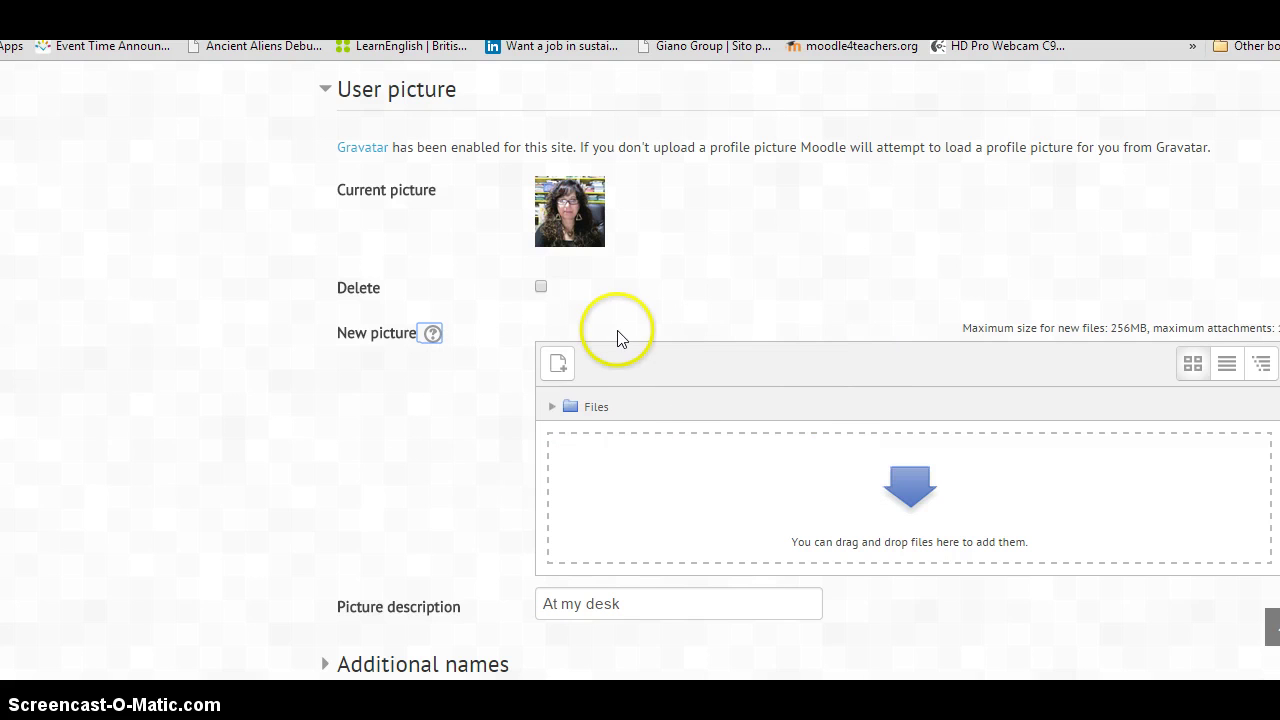
- Open the New picture file picker on its Upload a file form
{"action": "left_click", "coordinate": [558, 376]}
{"action": "left_click", "coordinate": [450, 335]}
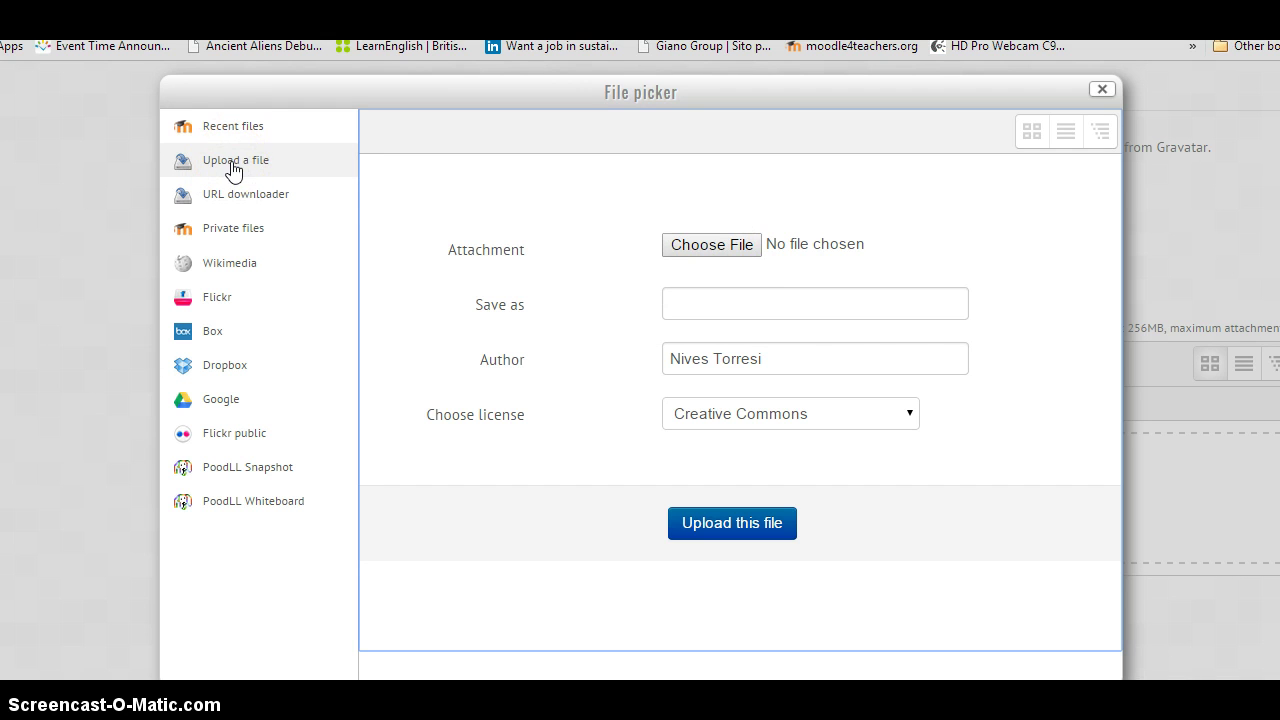
{"action": "left_click", "coordinate": [241, 129]}
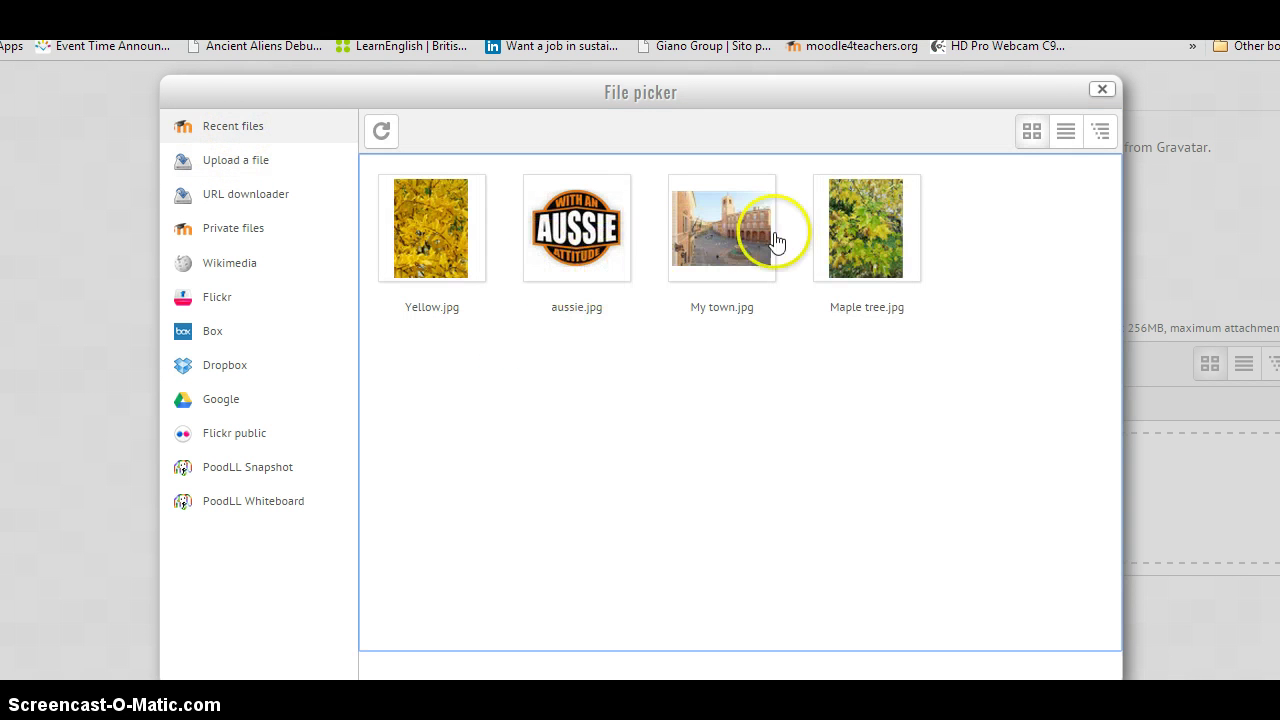
{"action": "left_click", "coordinate": [236, 167]}
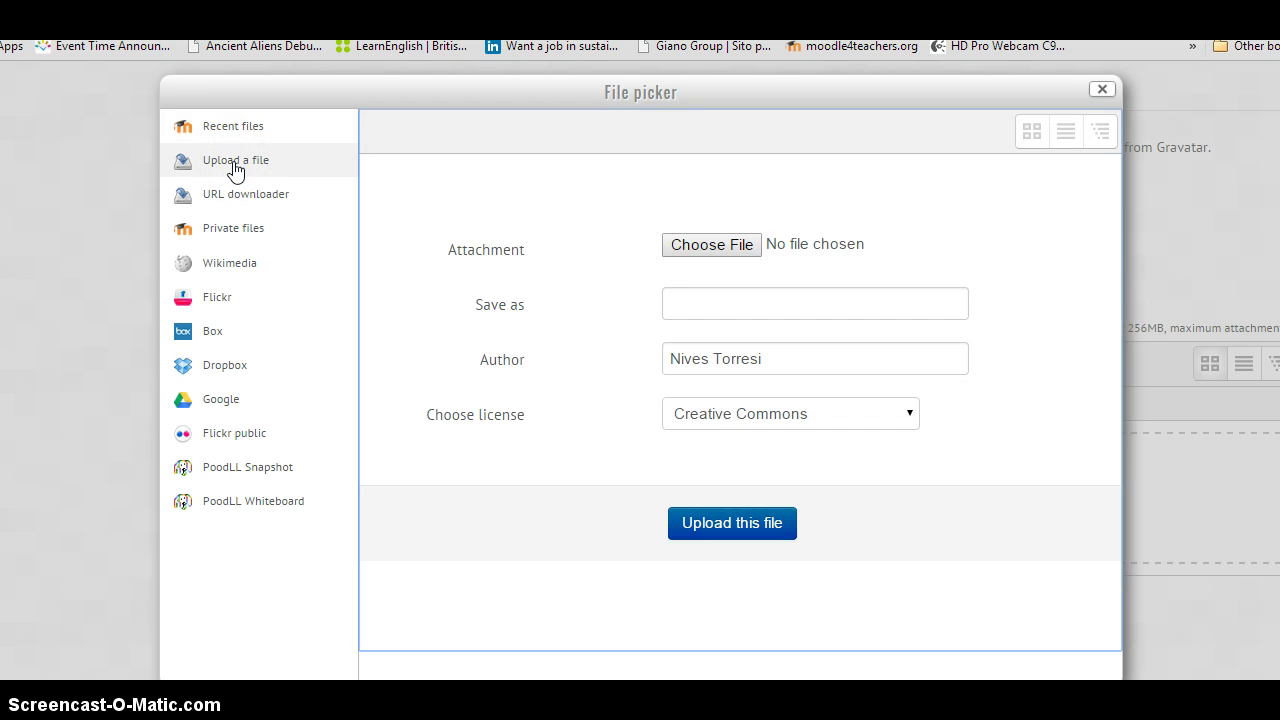
- Attach the mini red-shirt PNG from Documents > Photos ID as the upload file
{"action": "left_click", "coordinate": [712, 250]}
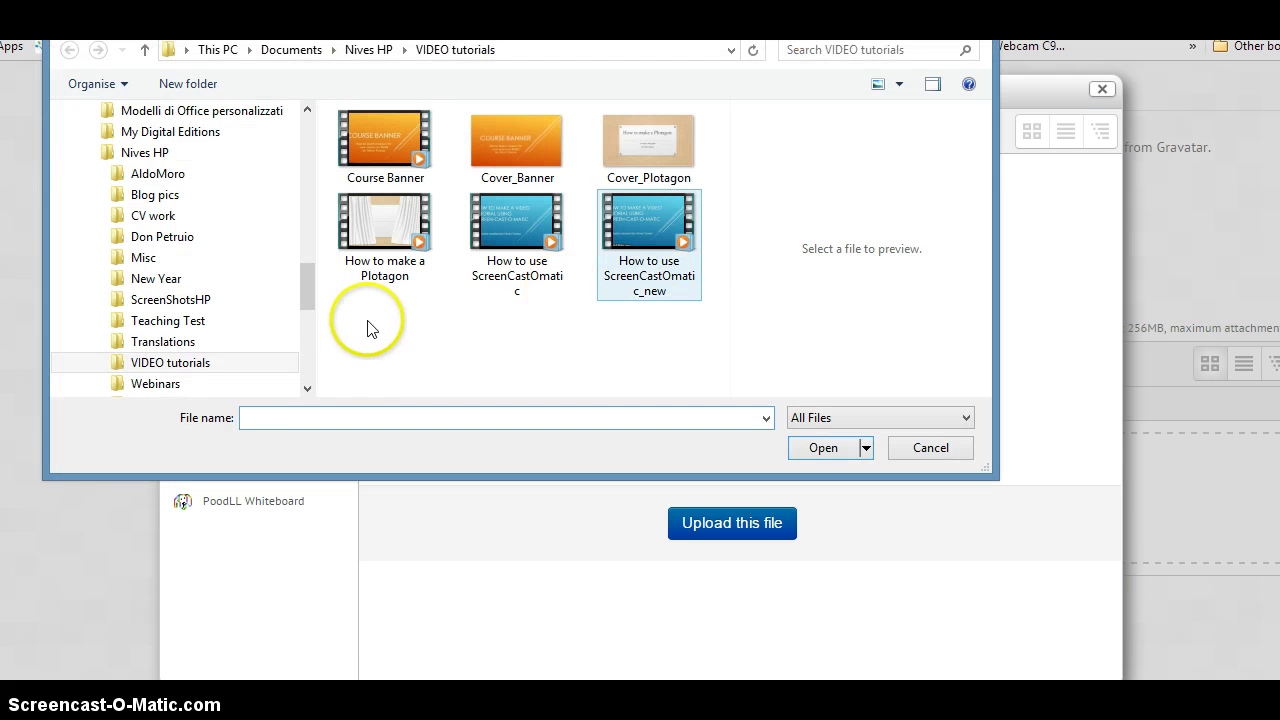
{"action": "left_click_drag", "start_coordinate": [305, 293], "coordinate": [308, 322]}
{"action": "left_click", "coordinate": [147, 302]}
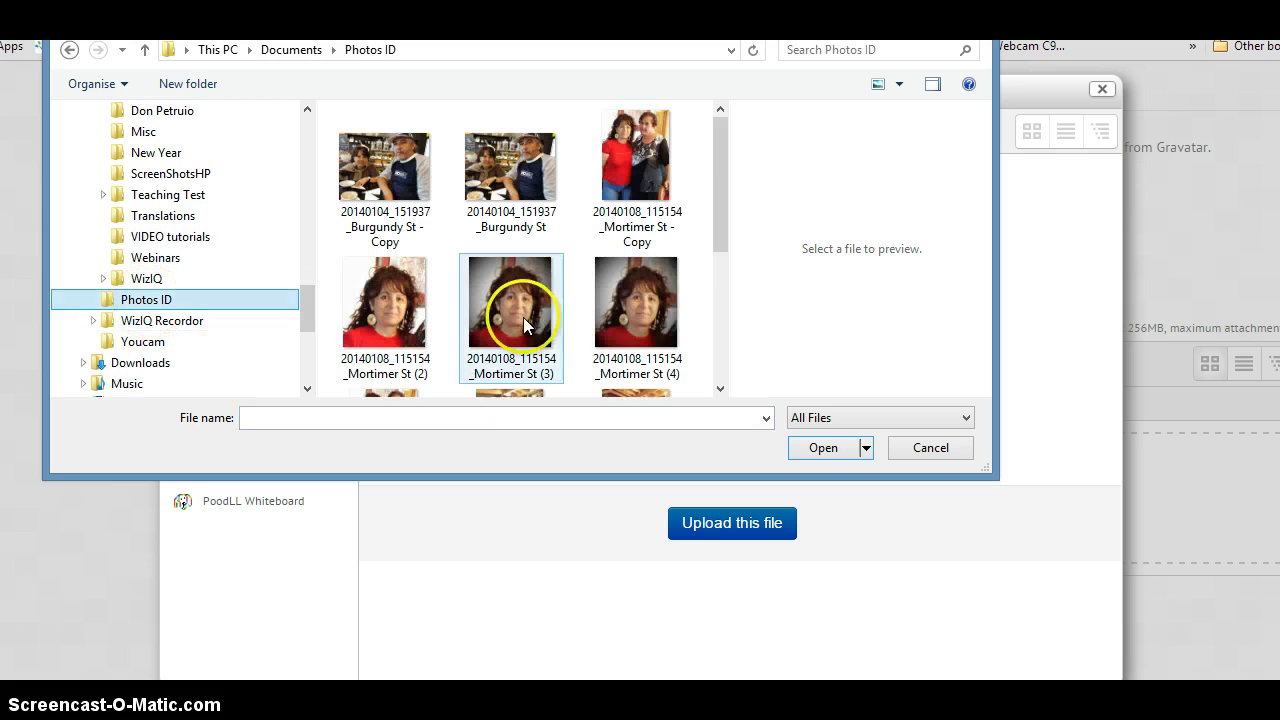
{"action": "left_click_drag", "start_coordinate": [724, 230], "coordinate": [717, 380]}
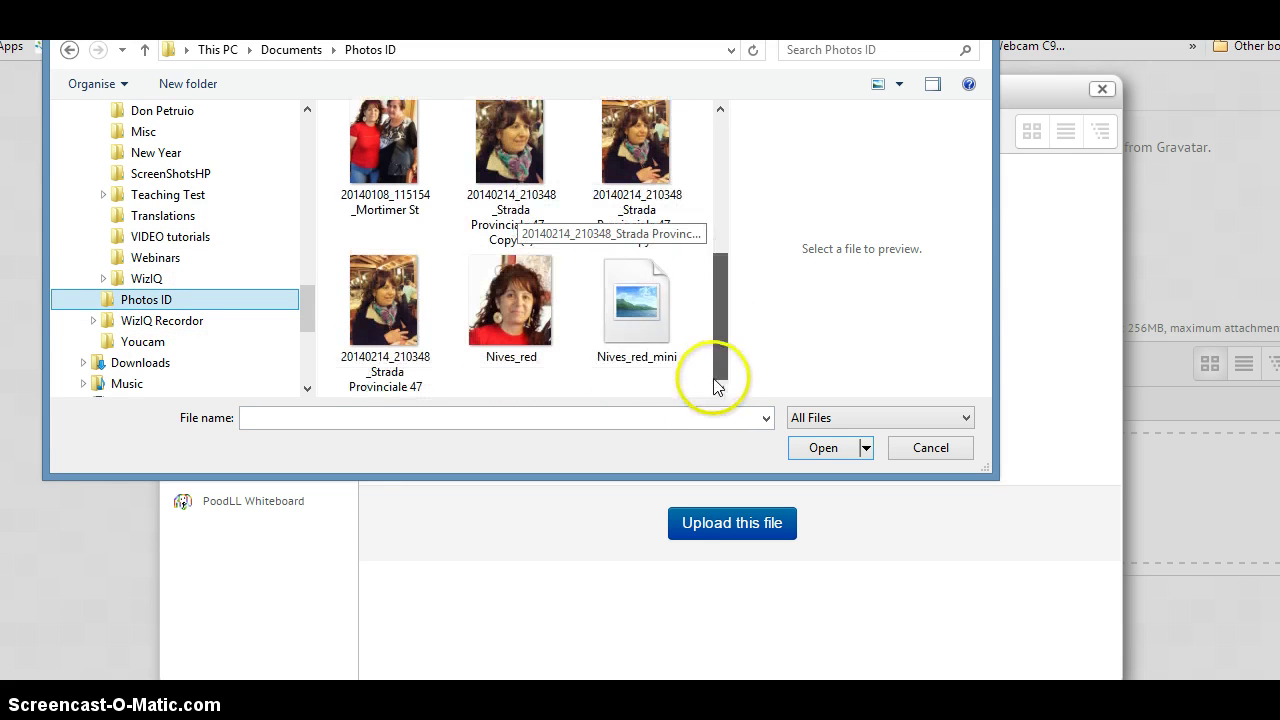
{"action": "left_click", "coordinate": [650, 358]}
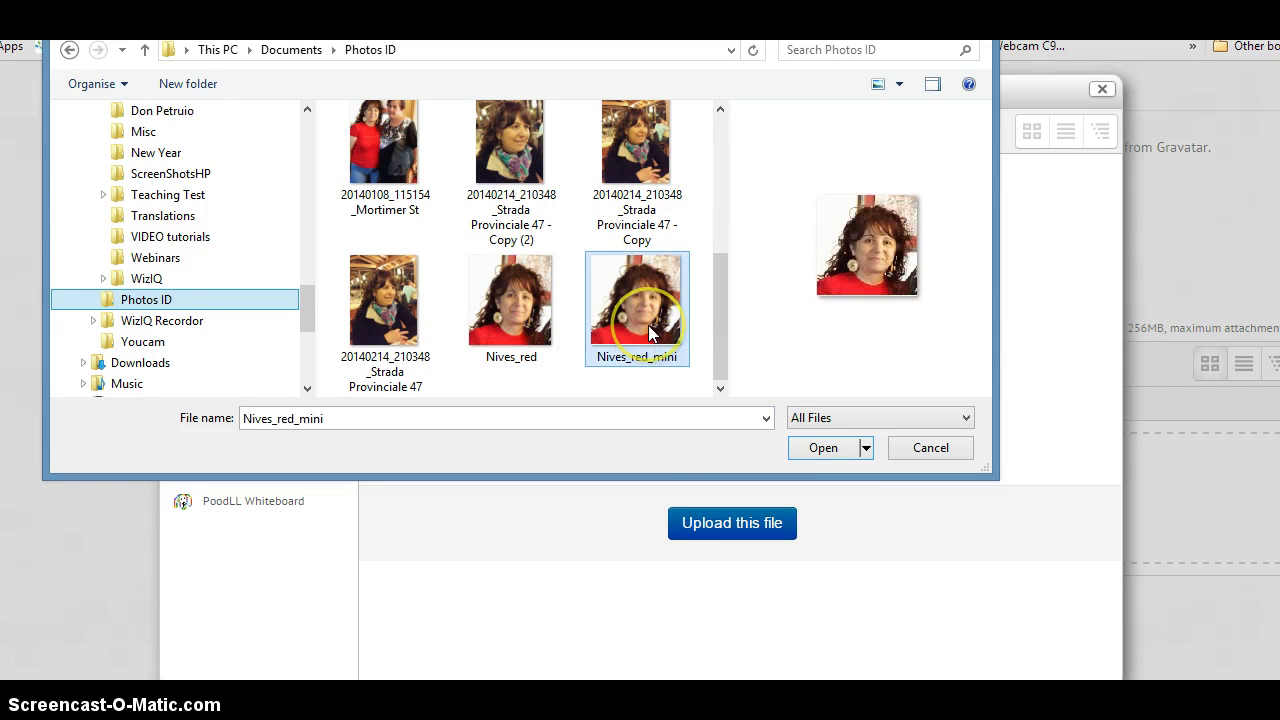
{"action": "left_click", "coordinate": [831, 450]}
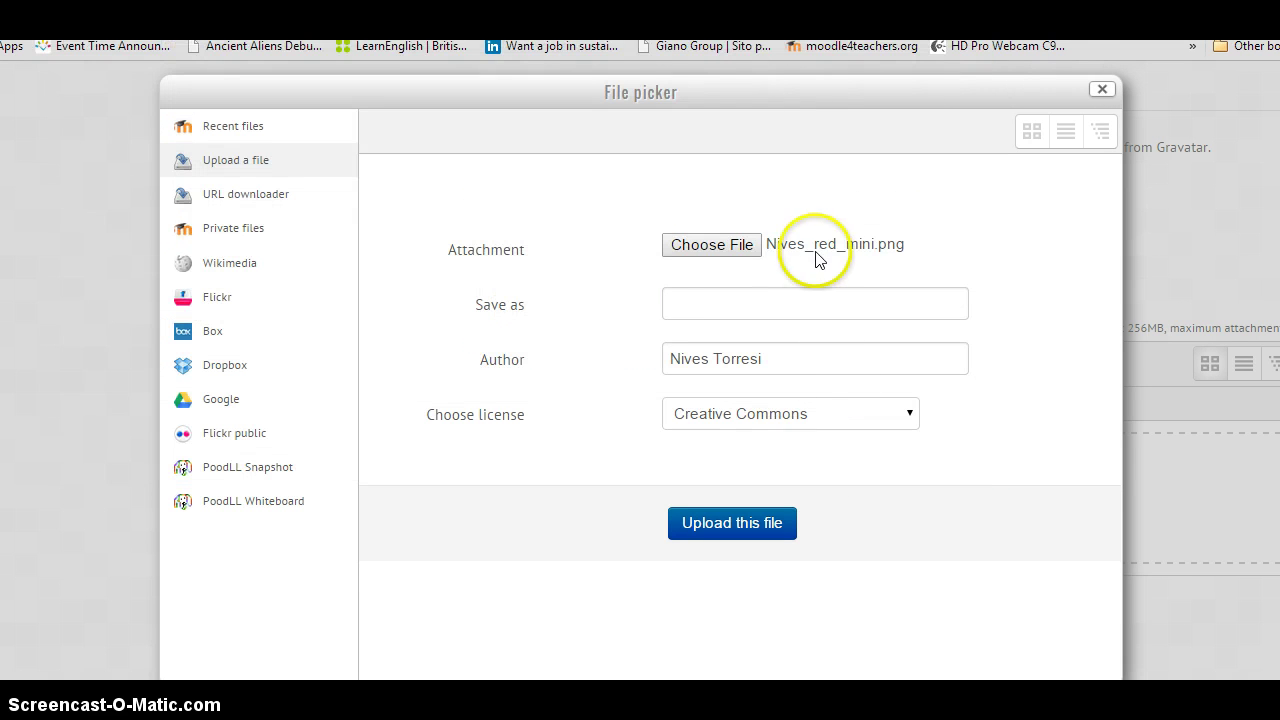
- Rename the file to the new ID name, license it All rights reserved, and upload it
{"action": "left_click", "coordinate": [700, 308]}
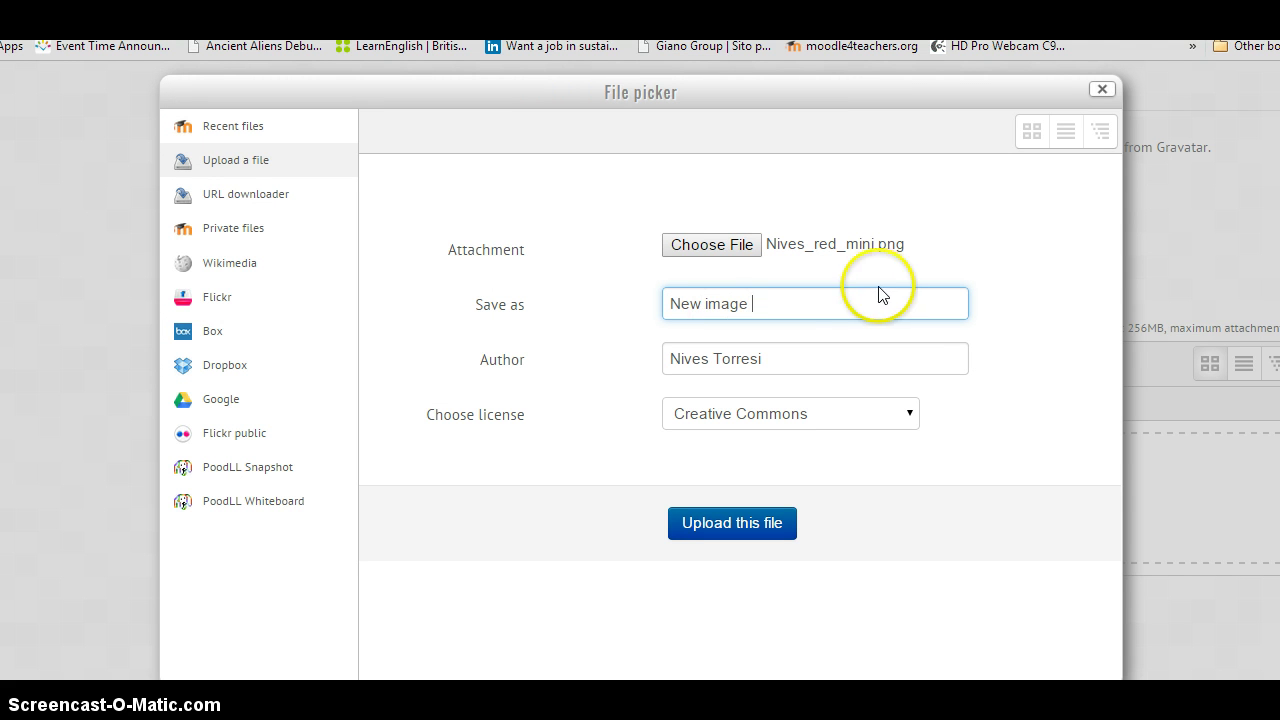
{"action": "left_click_drag", "start_coordinate": [763, 305], "coordinate": [591, 291]}
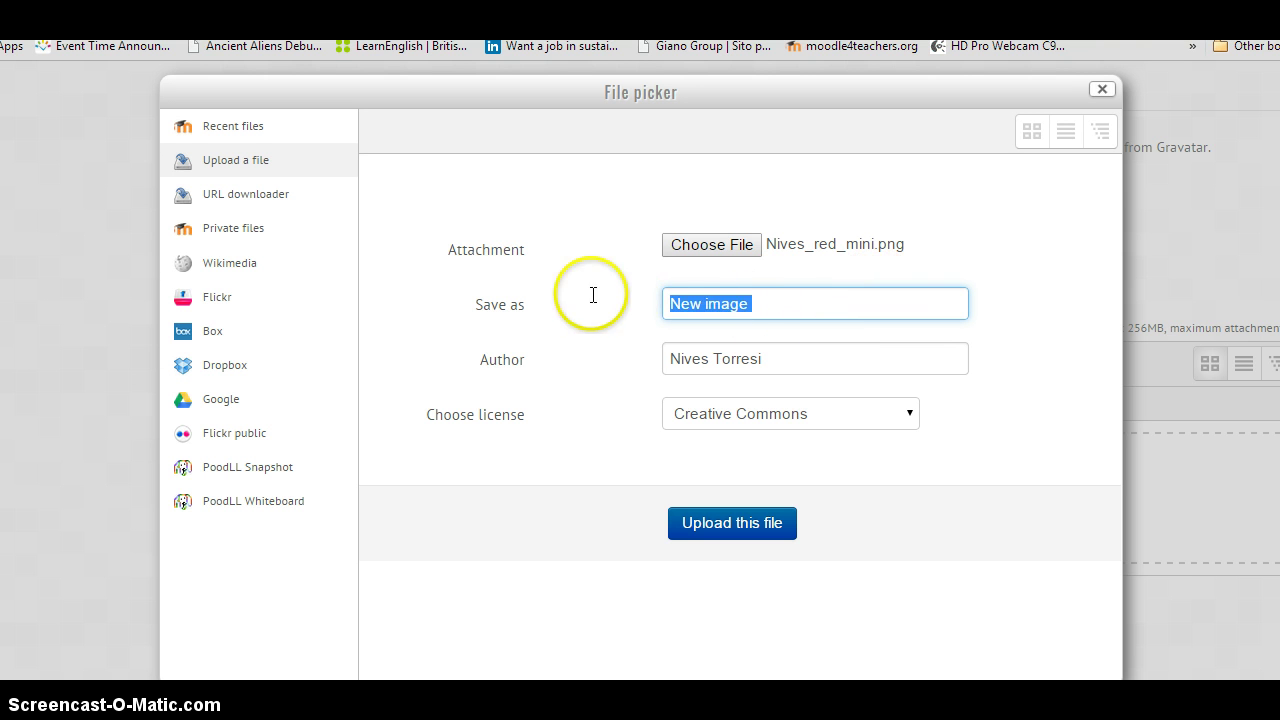
{"action": "type", "text": "N"}
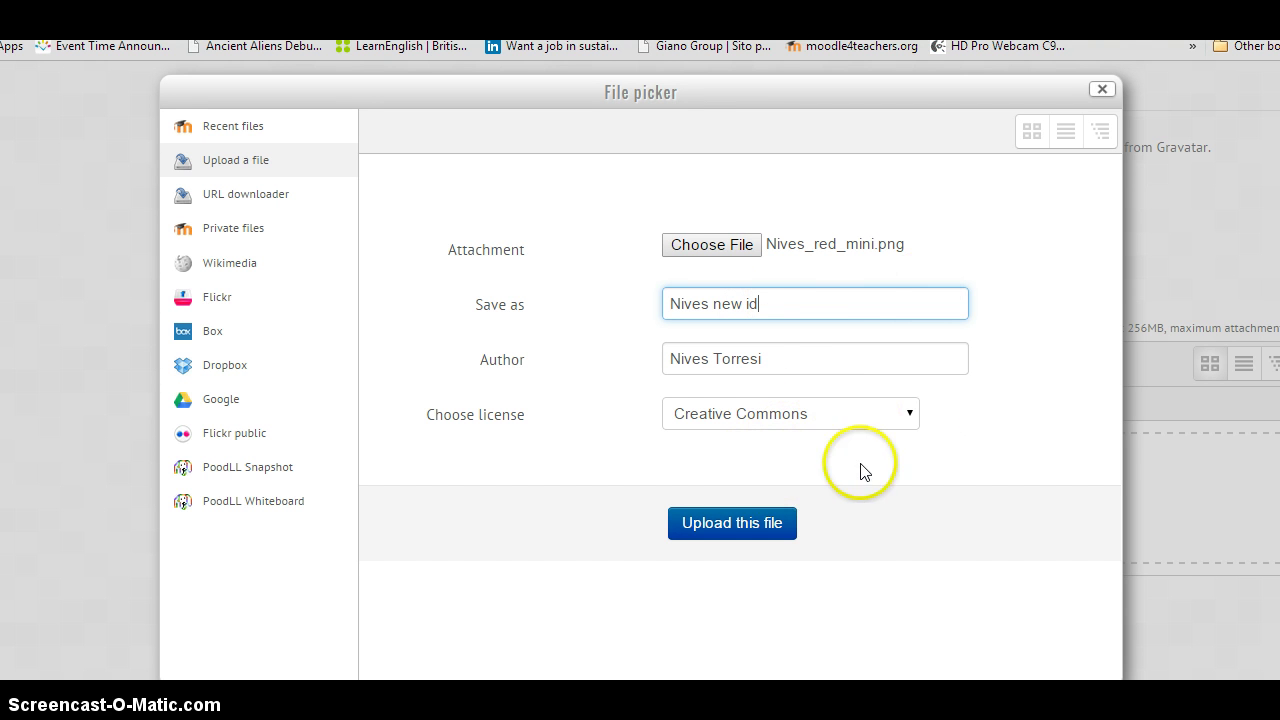
{"action": "left_click", "coordinate": [911, 418]}
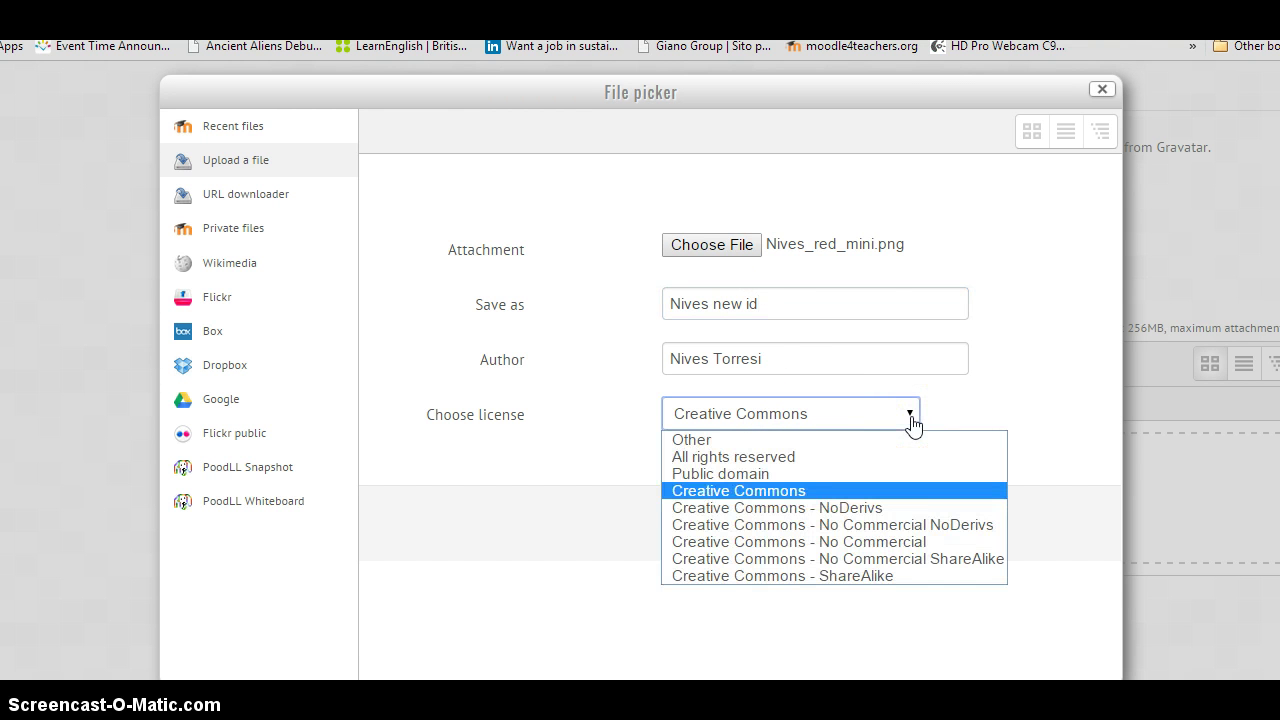
{"action": "left_click", "coordinate": [797, 458]}
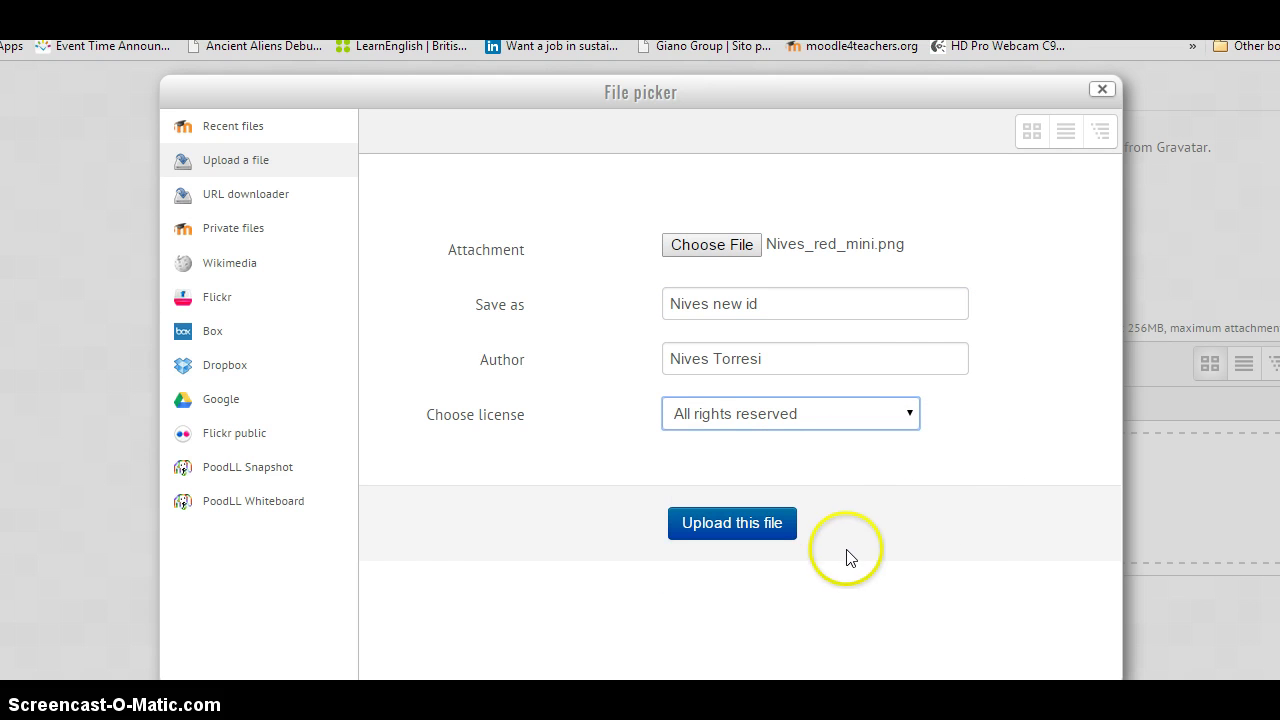
{"action": "left_click", "coordinate": [726, 528]}
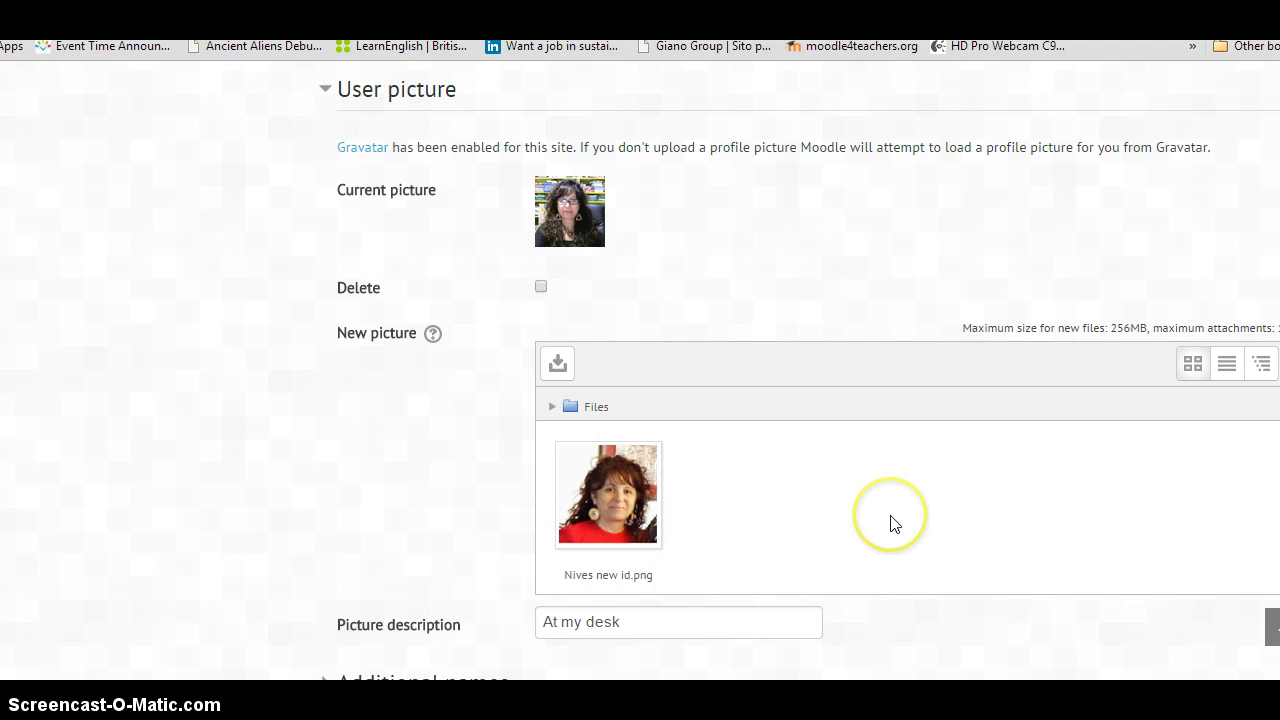
- Click Update profile so the red-shirt photo appears above the job description
{"action": "scroll", "coordinate": [908, 526], "scroll_direction": "down", "scroll_amount": 2}
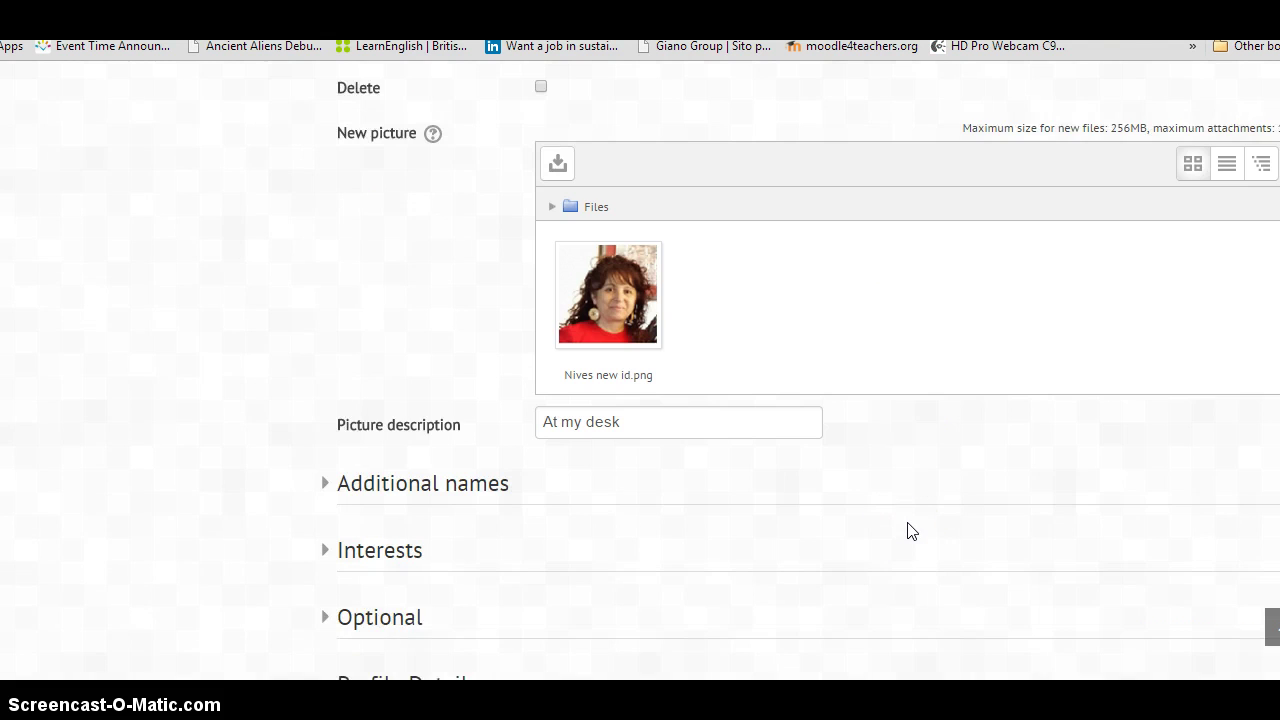
{"action": "scroll", "coordinate": [908, 531], "scroll_direction": "down", "scroll_amount": 2}
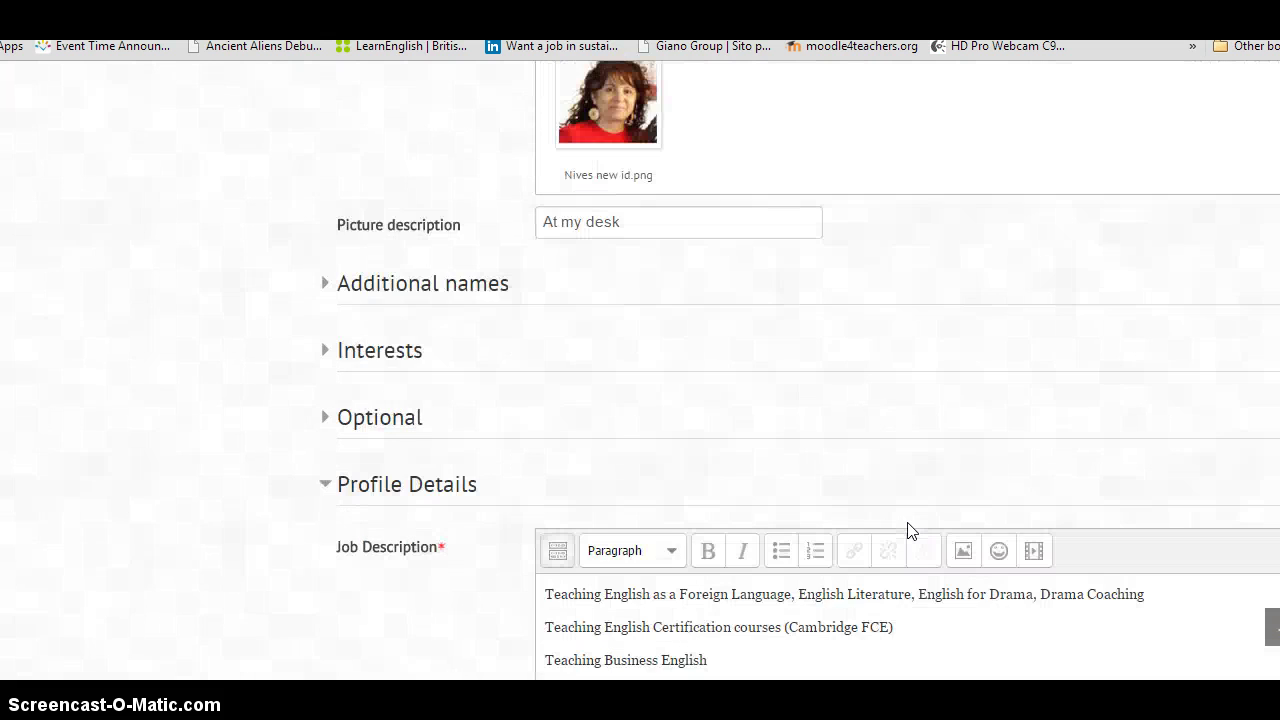
{"action": "scroll", "coordinate": [911, 531], "scroll_direction": "up", "scroll_amount": 3}
{"action": "scroll", "coordinate": [908, 531], "scroll_direction": "down", "scroll_amount": 15}
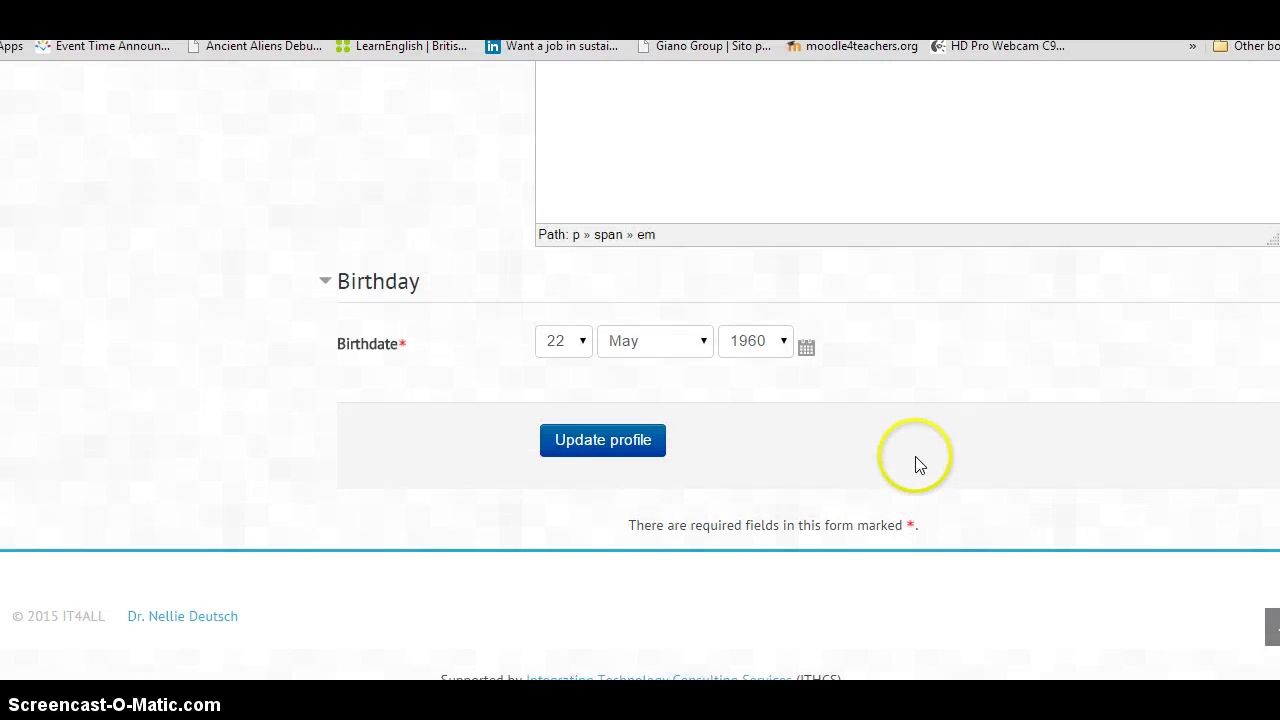
{"action": "left_click", "coordinate": [603, 449]}
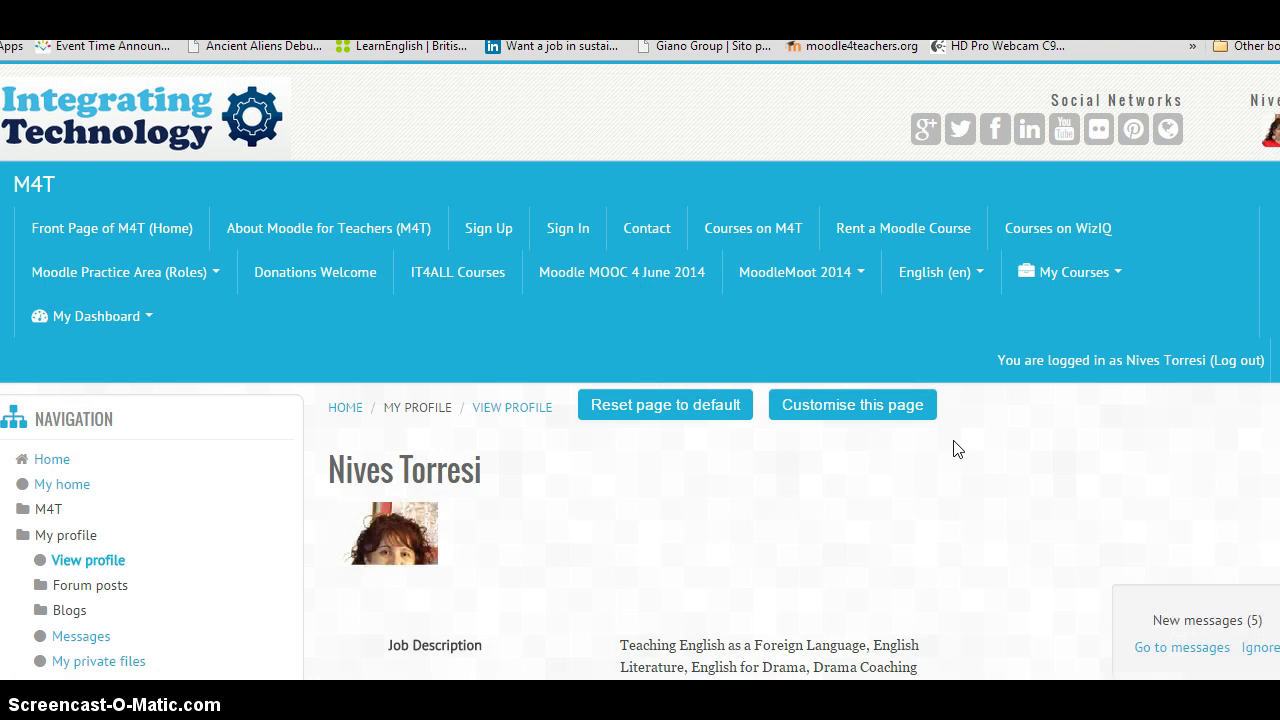
{"action": "scroll", "coordinate": [733, 508], "scroll_direction": "down", "scroll_amount": 2}
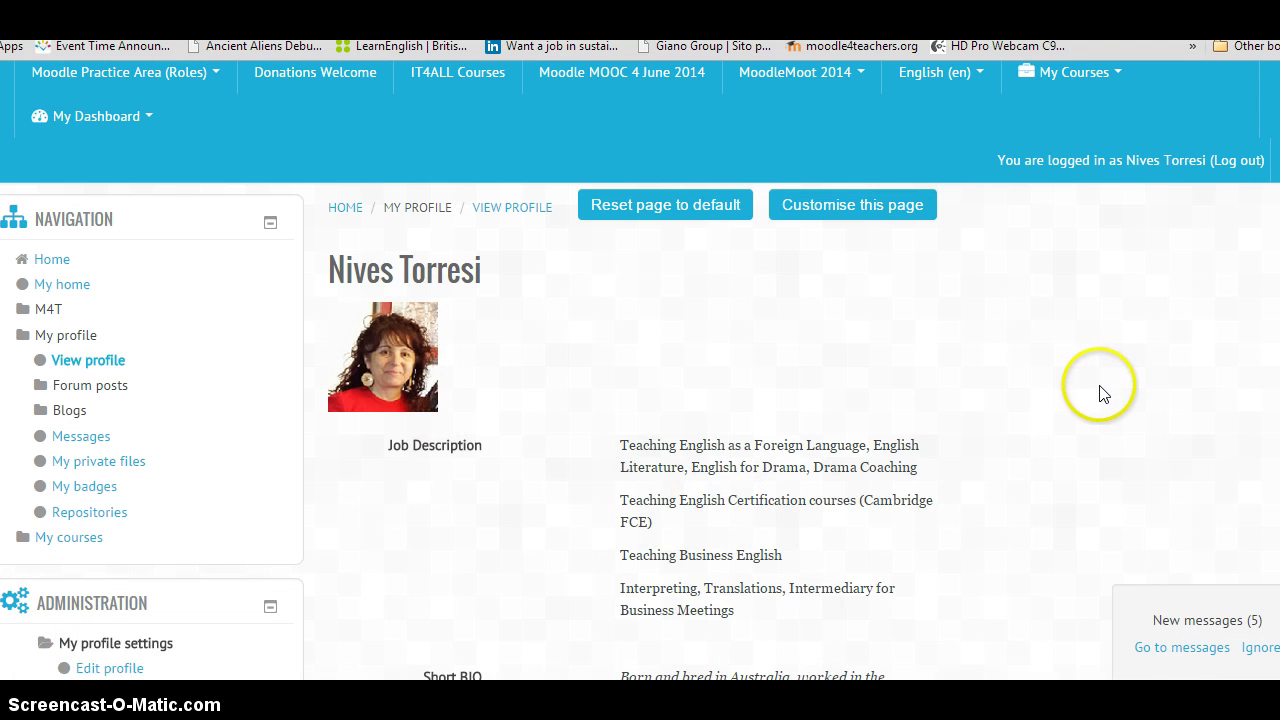
{"action": "scroll", "coordinate": [1097, 395], "scroll_direction": "up", "scroll_amount": 2}
{"action": "scroll", "coordinate": [1097, 395], "scroll_direction": "down", "scroll_amount": 2}
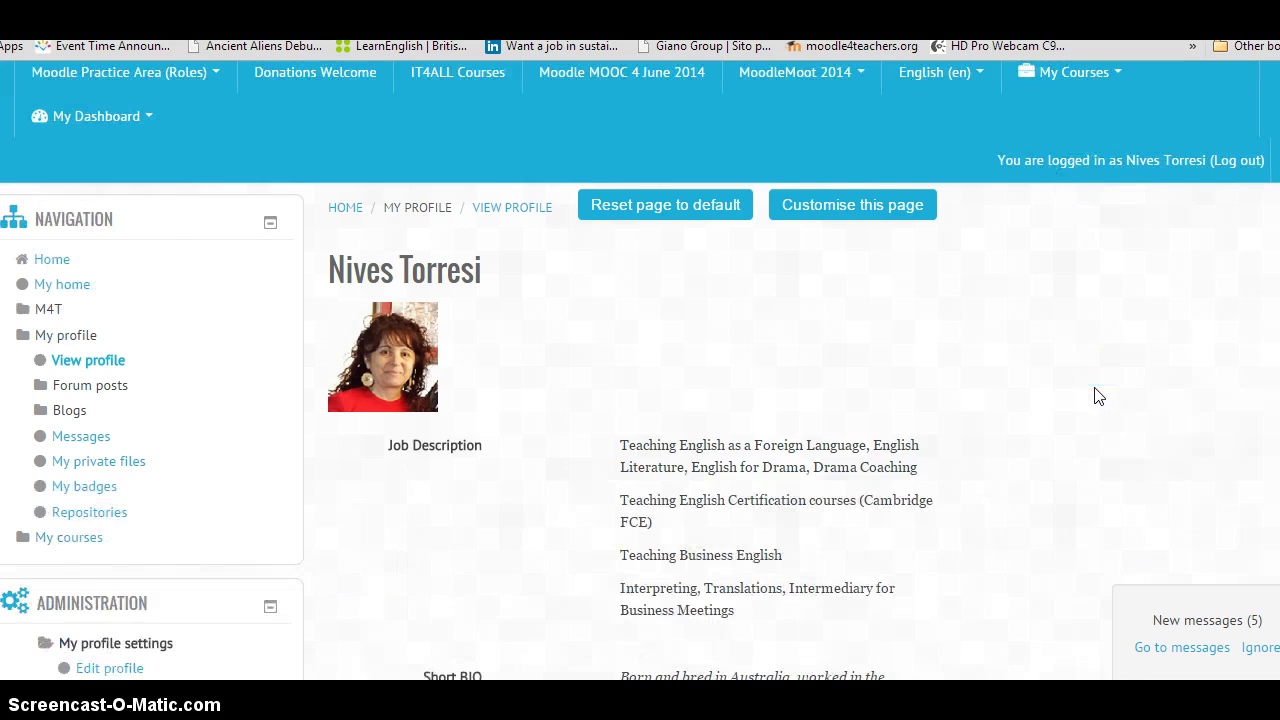
{"action": "scroll", "coordinate": [1097, 395], "scroll_direction": "down", "scroll_amount": 3}
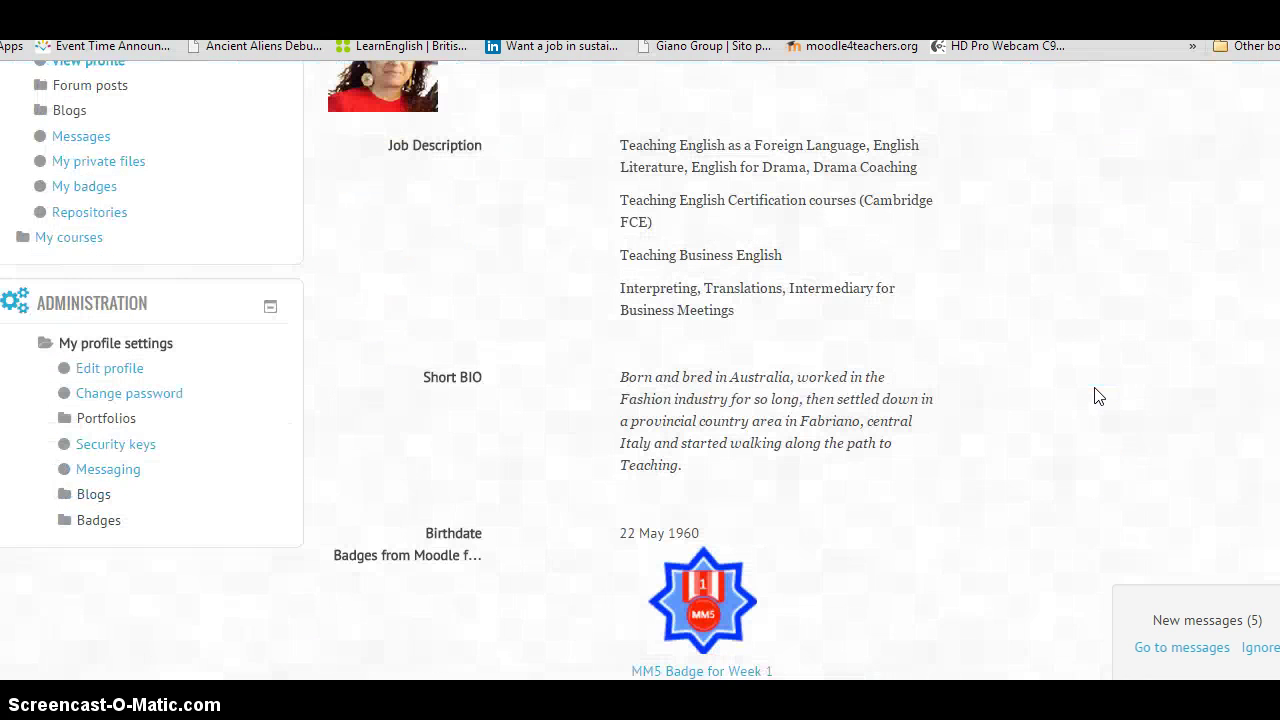
{"action": "scroll", "coordinate": [1097, 395], "scroll_direction": "down", "scroll_amount": 1}
{"action": "scroll", "coordinate": [1097, 399], "scroll_direction": "down", "scroll_amount": 3}
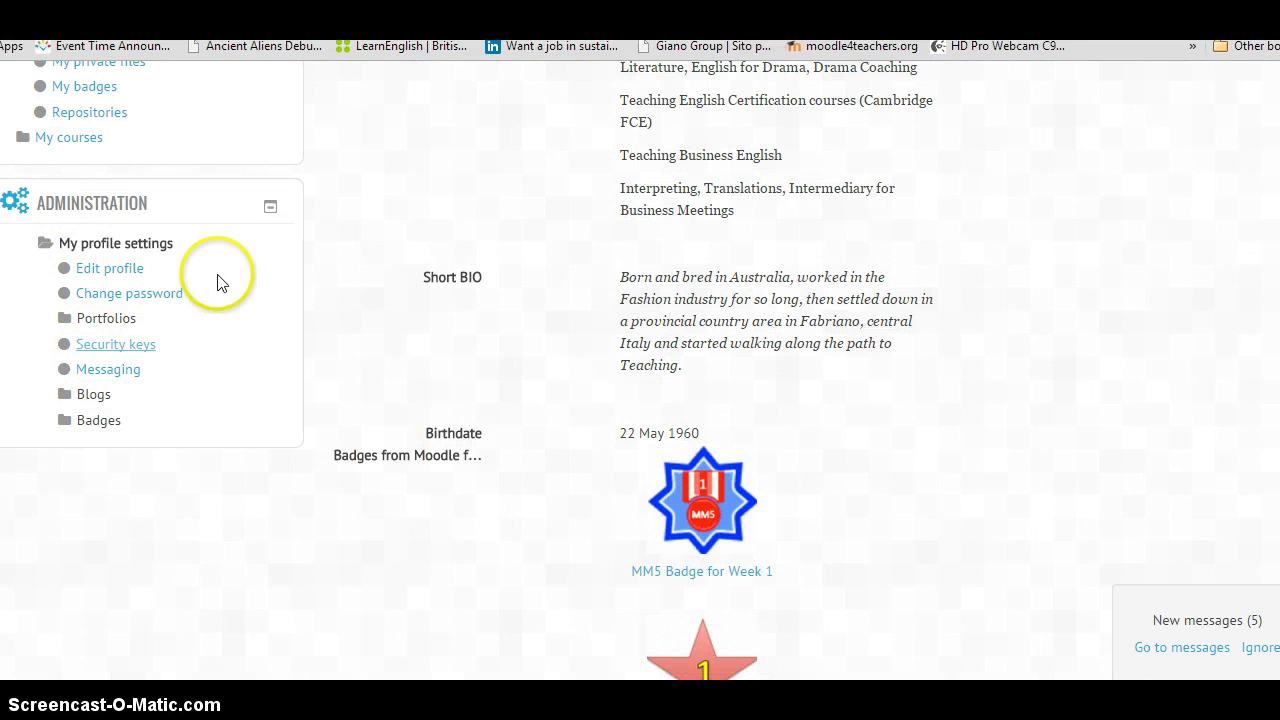
{"action": "scroll", "coordinate": [417, 305], "scroll_direction": "up", "scroll_amount": 1}
{"action": "scroll", "coordinate": [352, 318], "scroll_direction": "up", "scroll_amount": 2}
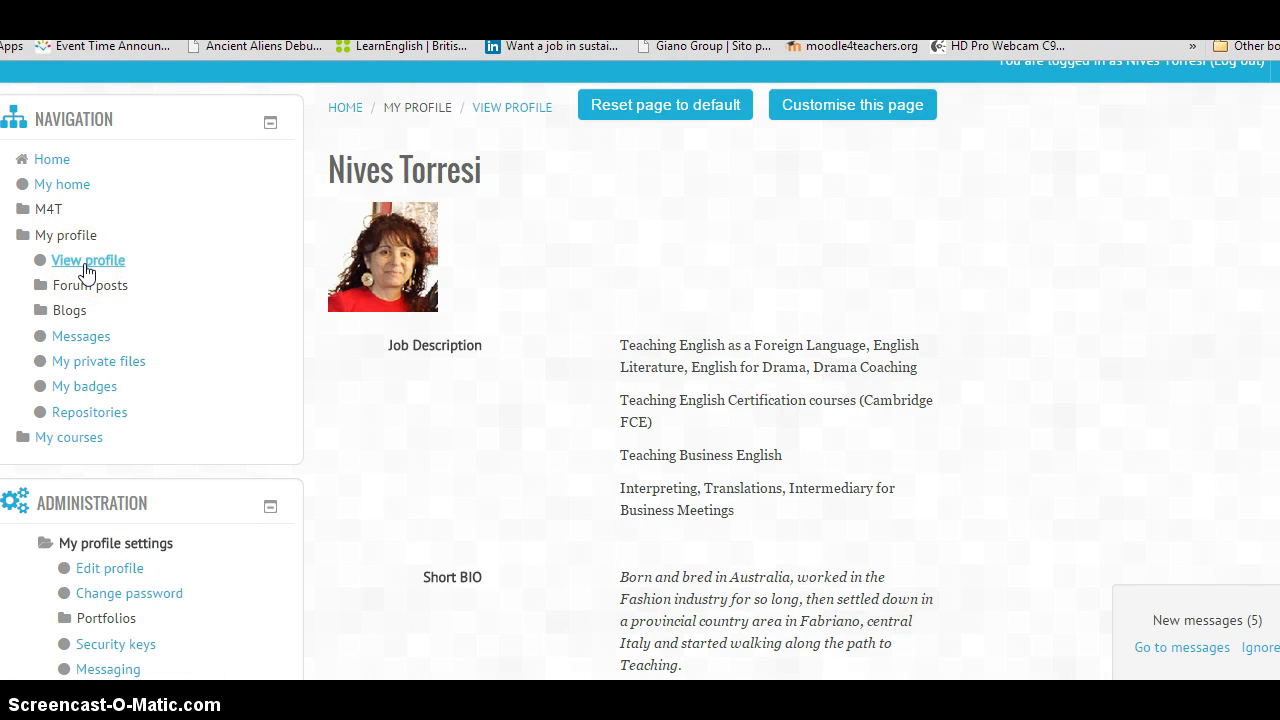
{"action": "scroll", "coordinate": [606, 320], "scroll_direction": "up", "scroll_amount": 3}
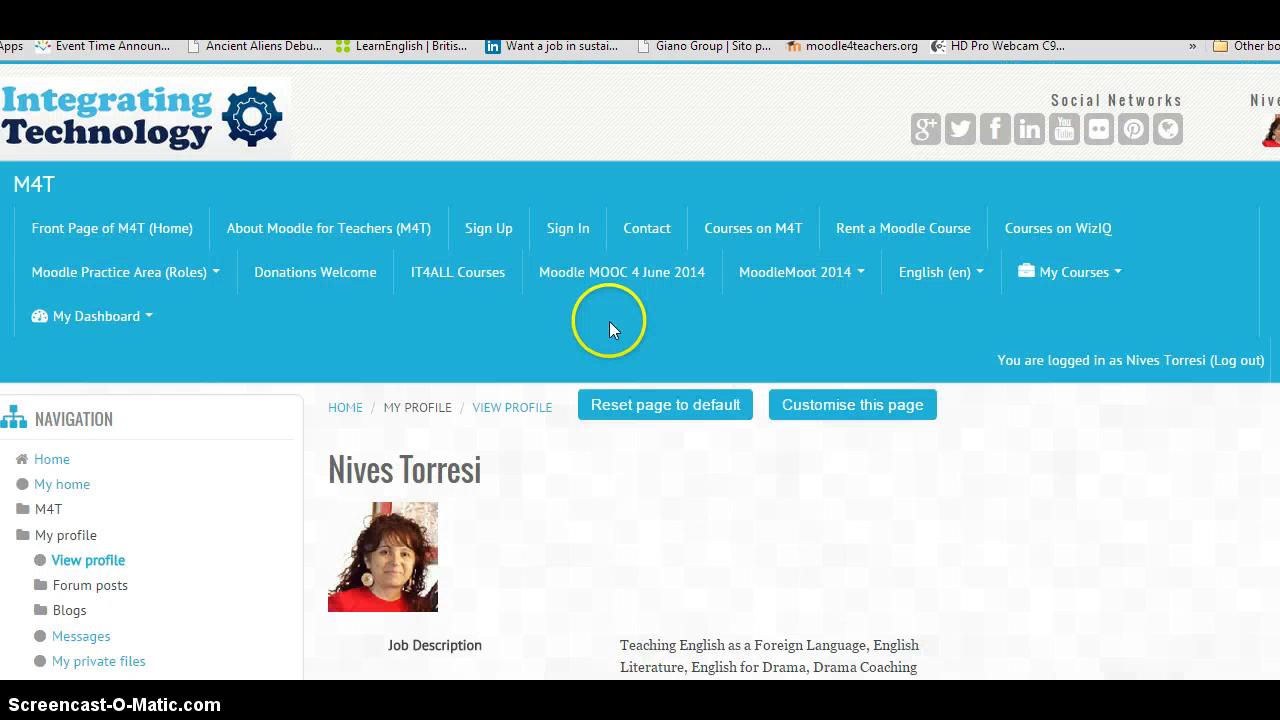
{"action": "scroll", "coordinate": [950, 460], "scroll_direction": "down", "scroll_amount": 3}
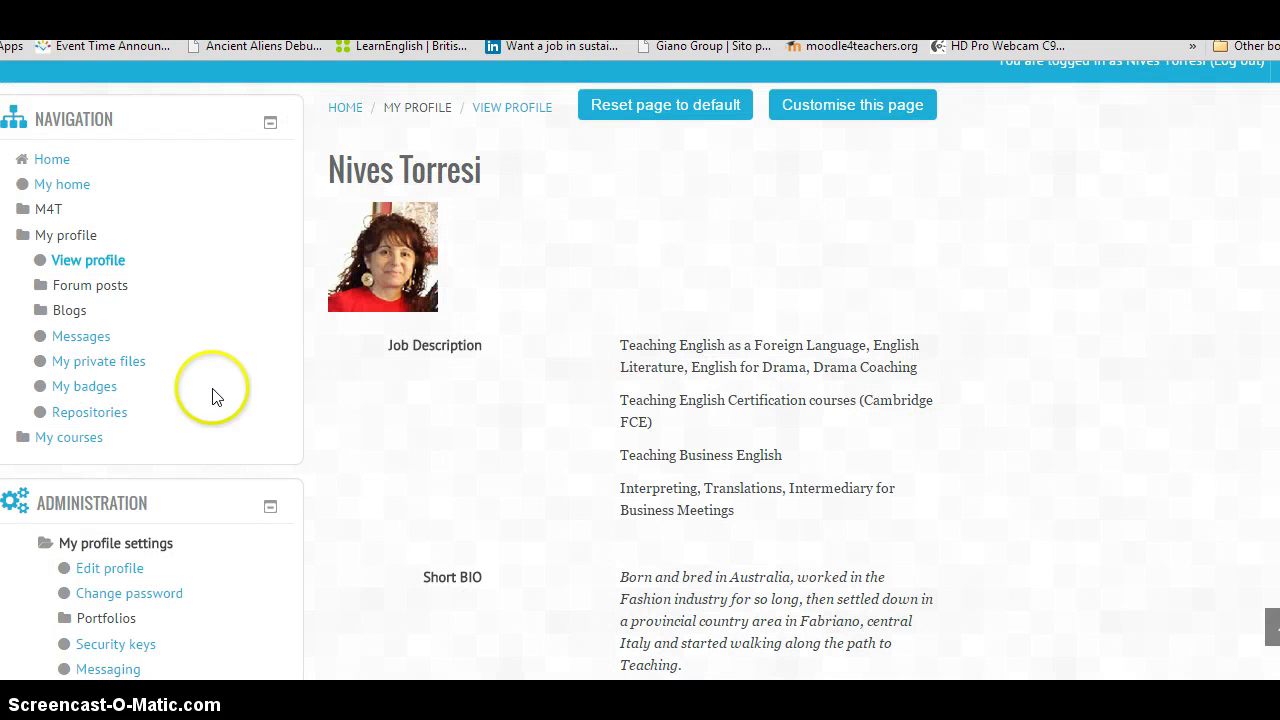
{"action": "scroll", "coordinate": [851, 309], "scroll_direction": "down", "scroll_amount": 4}
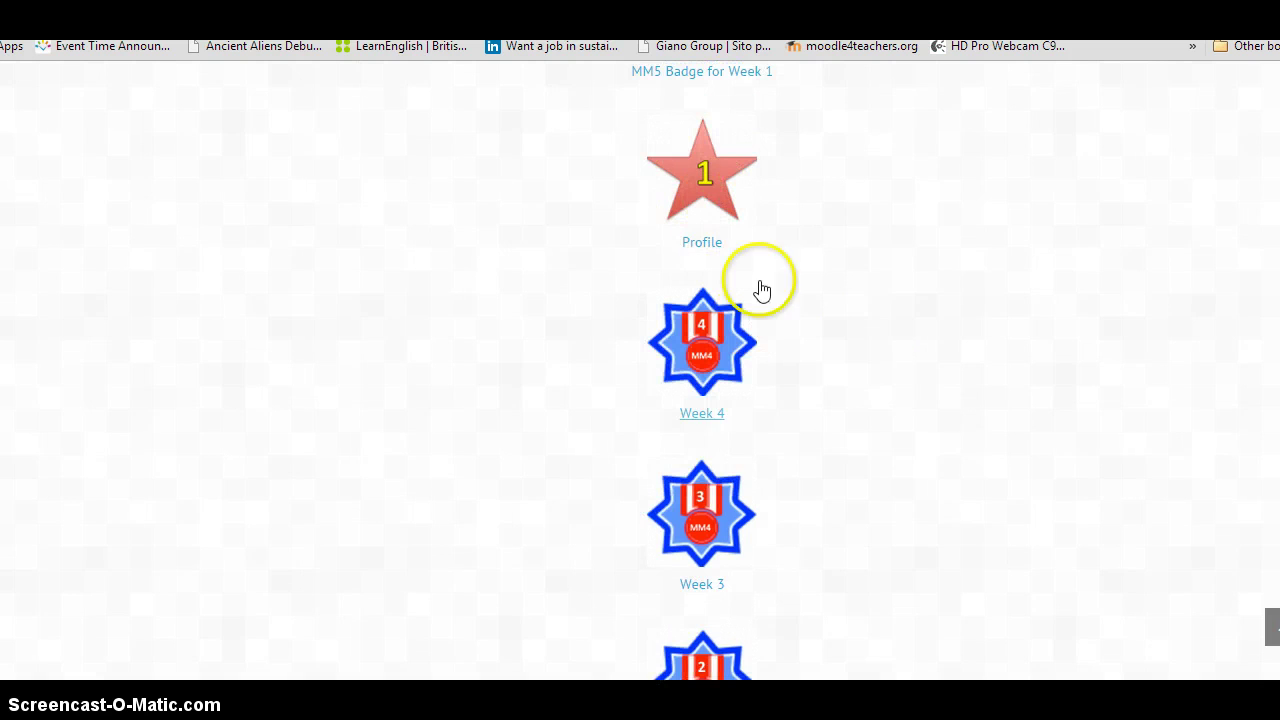
{"action": "scroll", "coordinate": [851, 297], "scroll_direction": "down", "scroll_amount": 2}
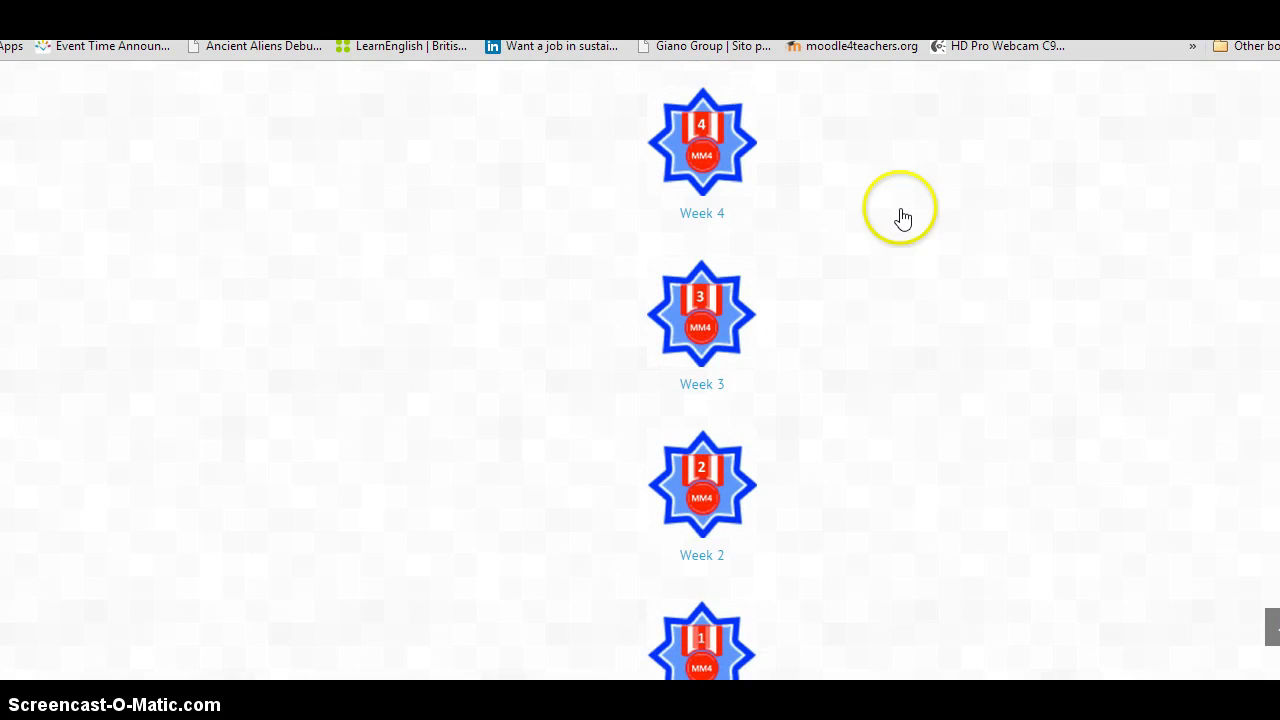
{"action": "scroll", "coordinate": [877, 363], "scroll_direction": "down", "scroll_amount": 2}
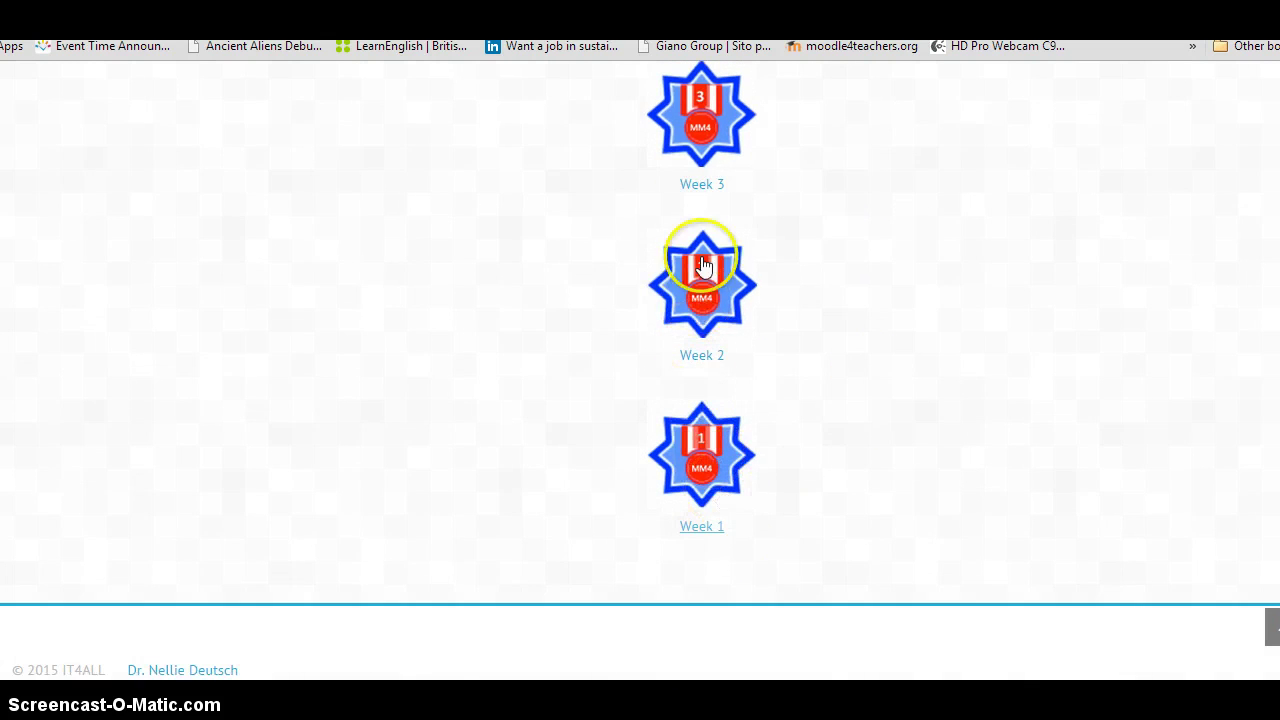
{"action": "scroll", "coordinate": [950, 340], "scroll_direction": "up", "scroll_amount": 3}
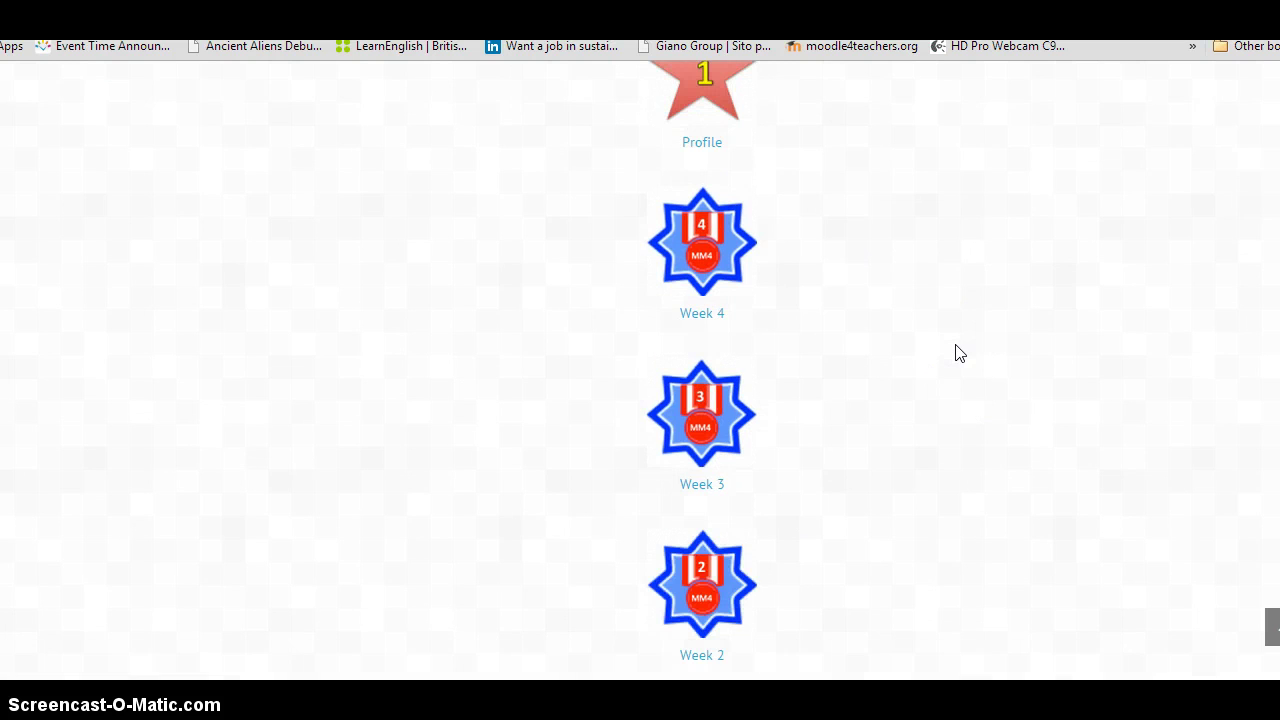
{"action": "scroll", "coordinate": [960, 353], "scroll_direction": "up", "scroll_amount": 4}
{"action": "scroll", "coordinate": [955, 353], "scroll_direction": "up", "scroll_amount": 1}
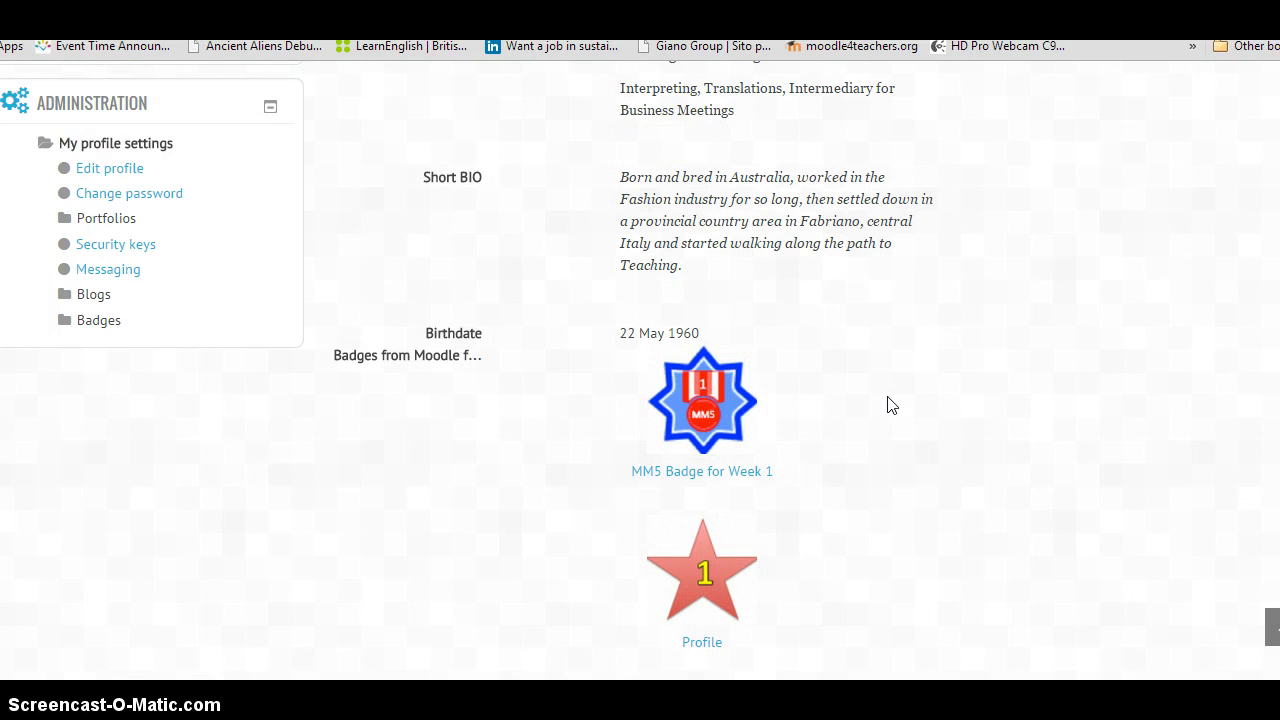
{"action": "scroll", "coordinate": [892, 403], "scroll_direction": "up", "scroll_amount": 2}
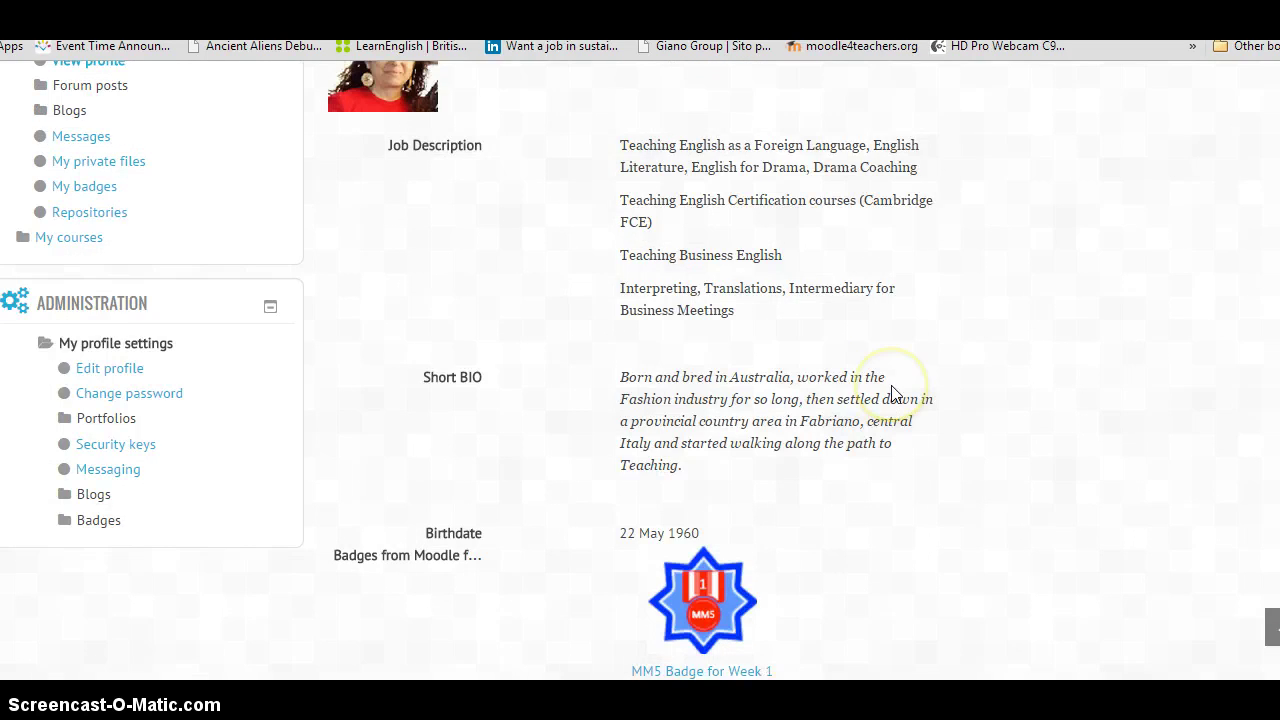
{"action": "scroll", "coordinate": [892, 395], "scroll_direction": "up", "scroll_amount": 1}
{"action": "scroll", "coordinate": [995, 374], "scroll_direction": "up", "scroll_amount": 1}
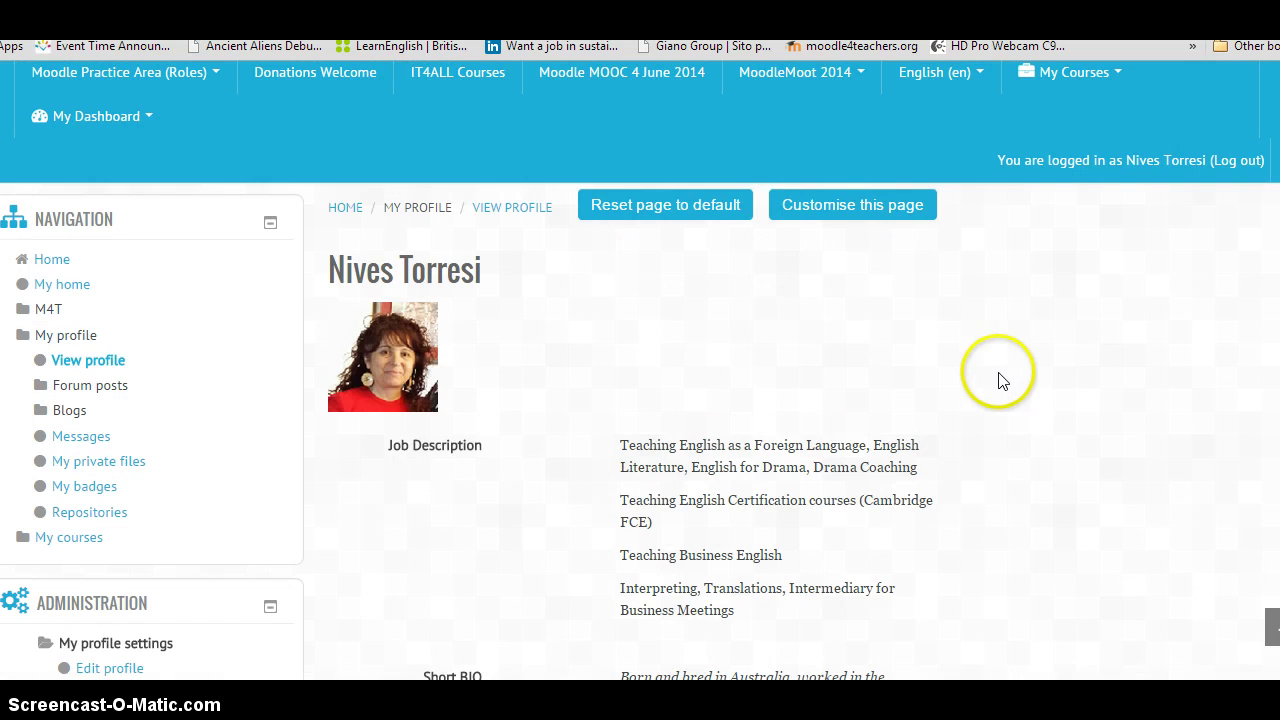
{"action": "scroll", "coordinate": [1030, 345], "scroll_direction": "up", "scroll_amount": 3}
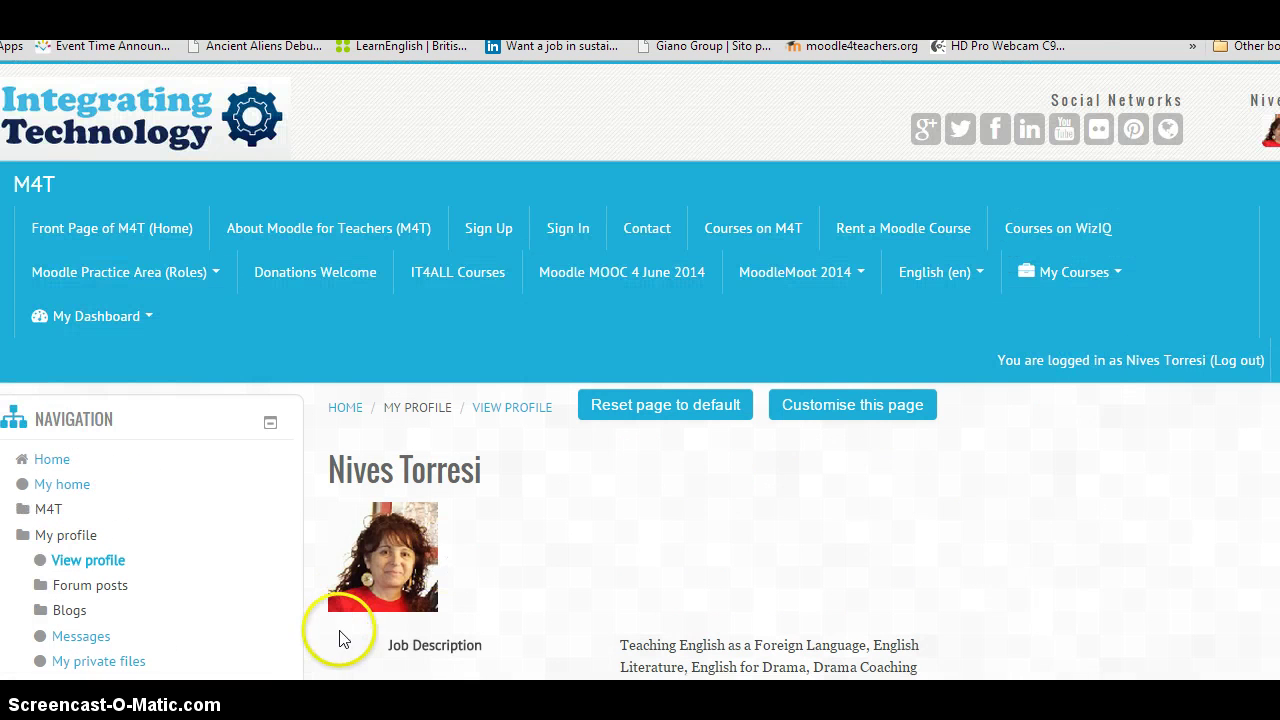
{"action": "scroll", "coordinate": [357, 537], "scroll_direction": "down", "scroll_amount": 1}
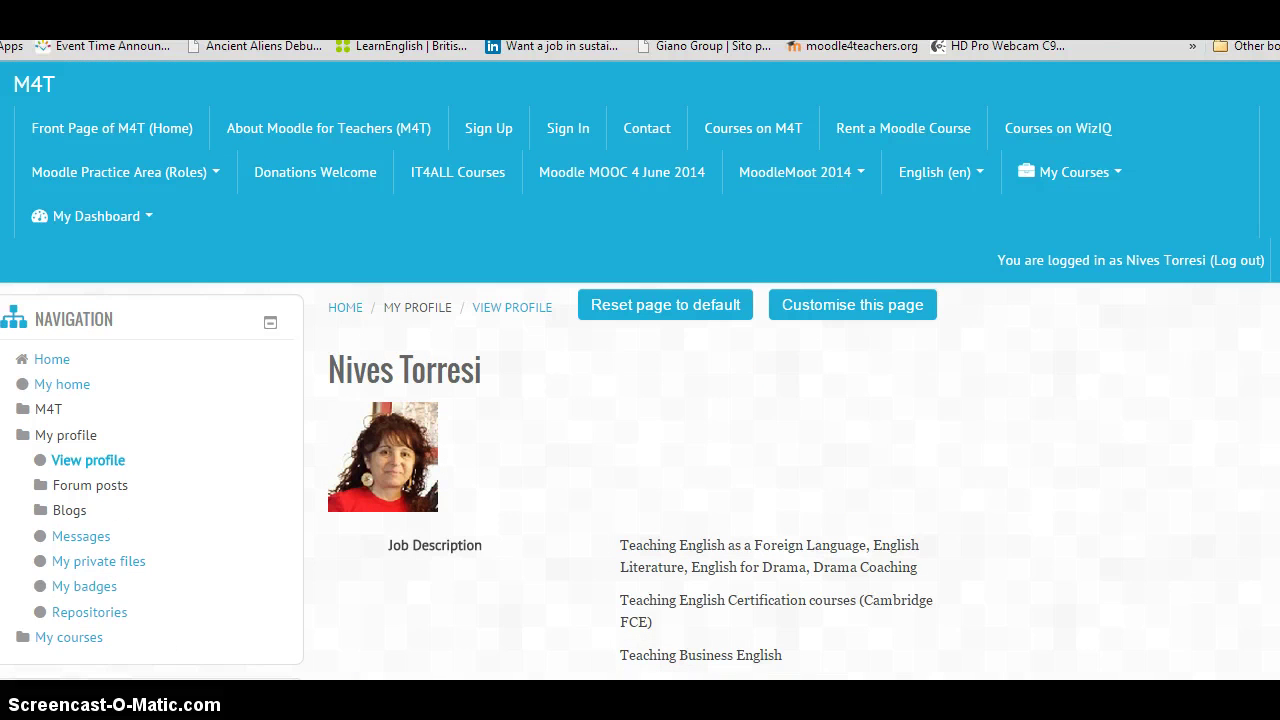